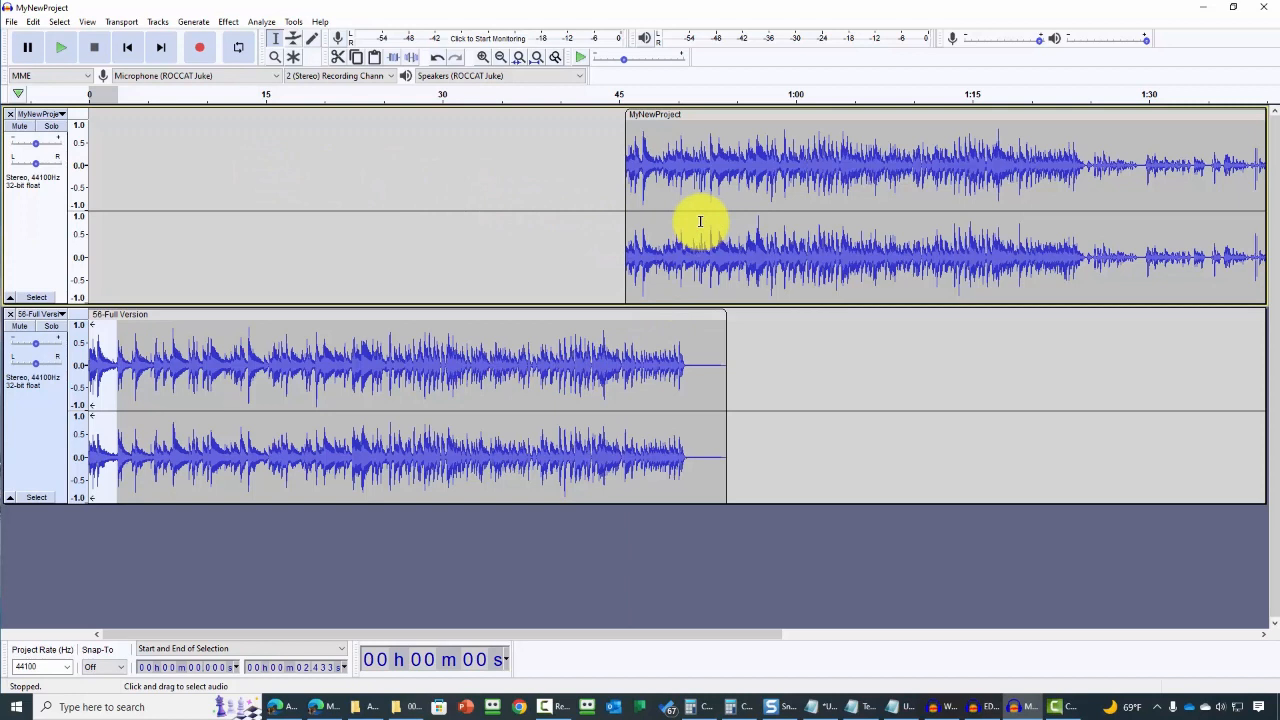
Apply a Fade In to the start of the MyNewProject clip, from about 45.6 s to 54.1 s, where the tracks overlap
left_click(748, 350)
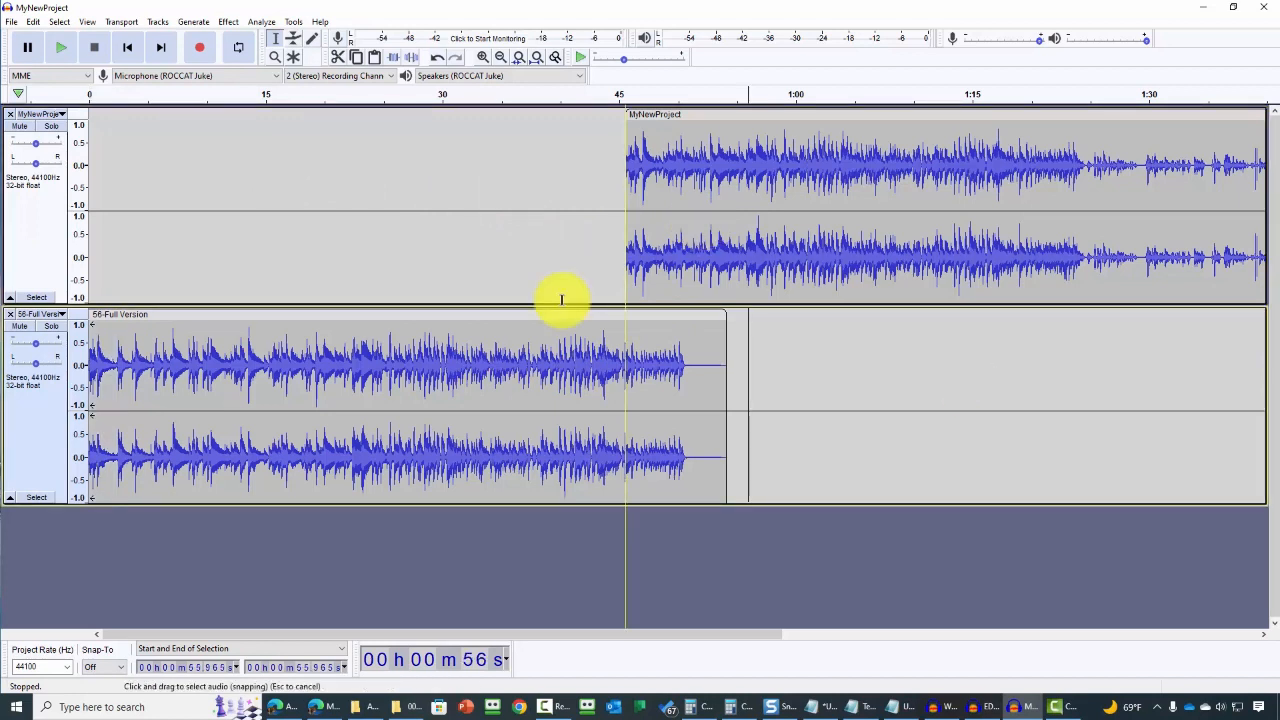
left_click_drag(626, 200, 726, 200)
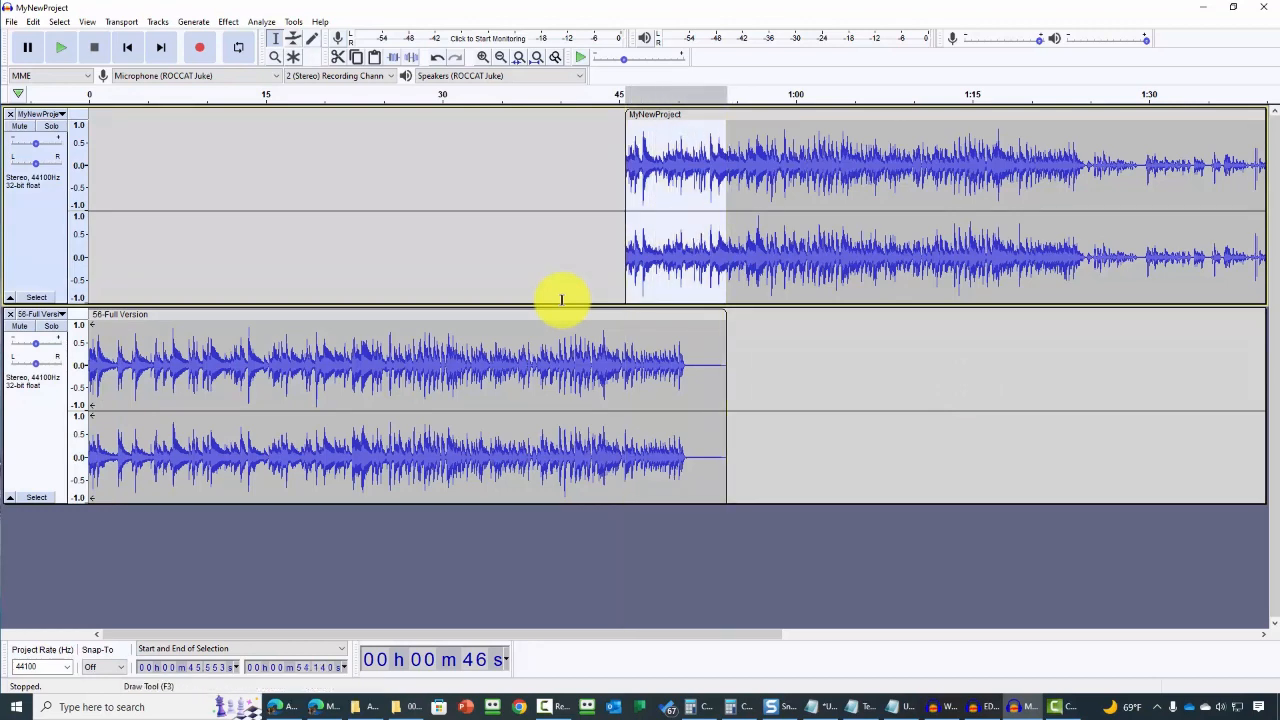
key("alt+c")
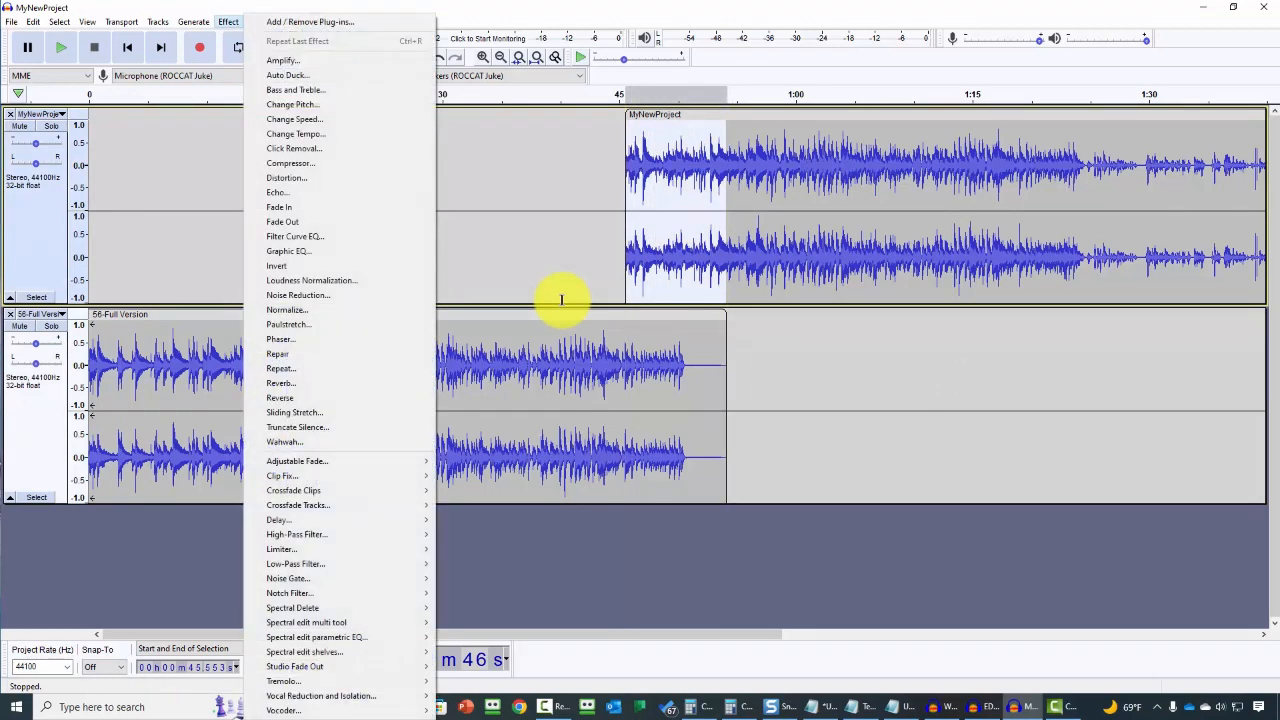
key("Down")
key("Down")
key("Down")
key("Down")
key("Down")
key("Down")
key("Down")
key("Down")
key("Down")
key("Down")
key("Down")
key("Down")
key("Down")
key("Down")
key("Up")
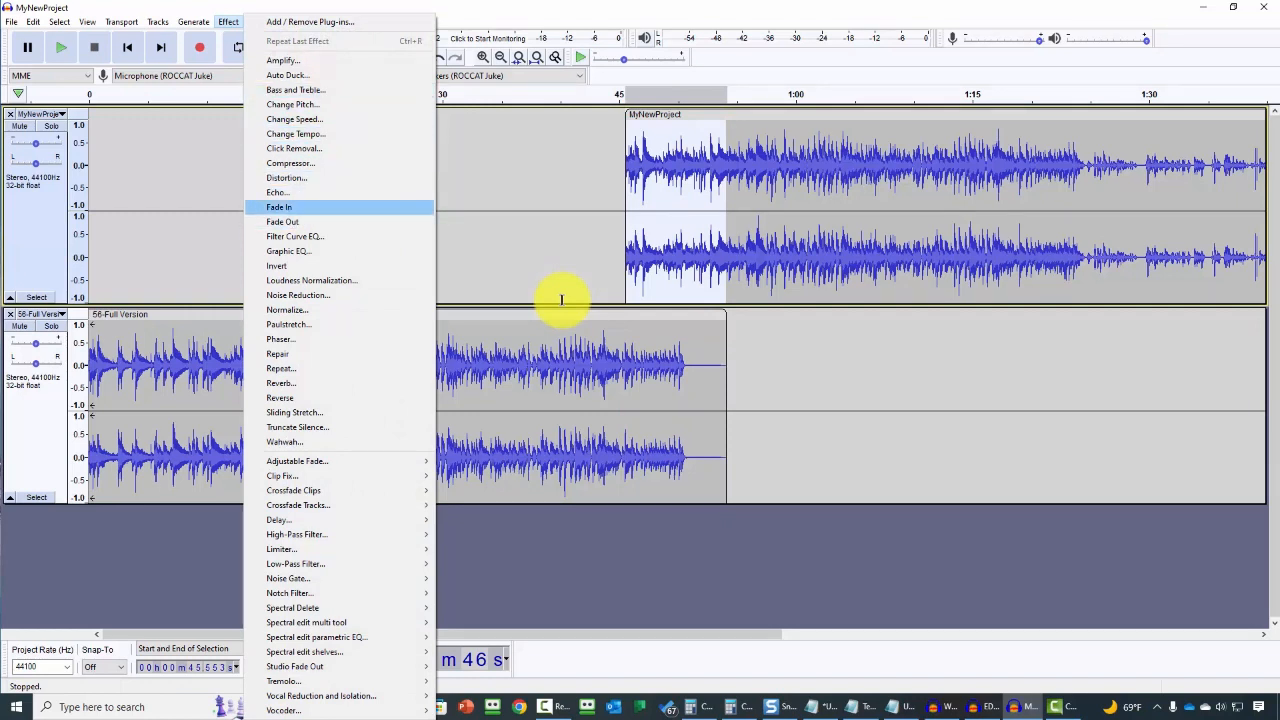
key("Return")
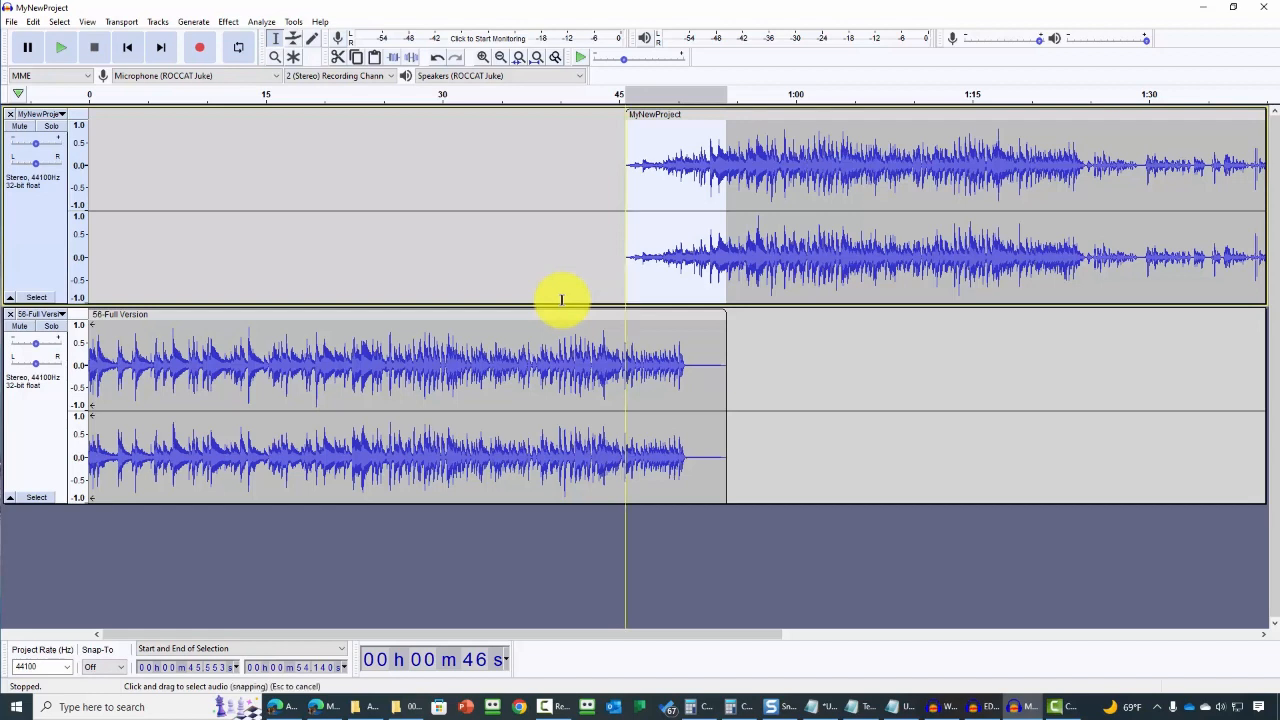
Apply a Fade Out to the end of the 56-Full Version clip, from about 45.6 s to 54.4 s
left_click_drag(626, 400, 727, 400)
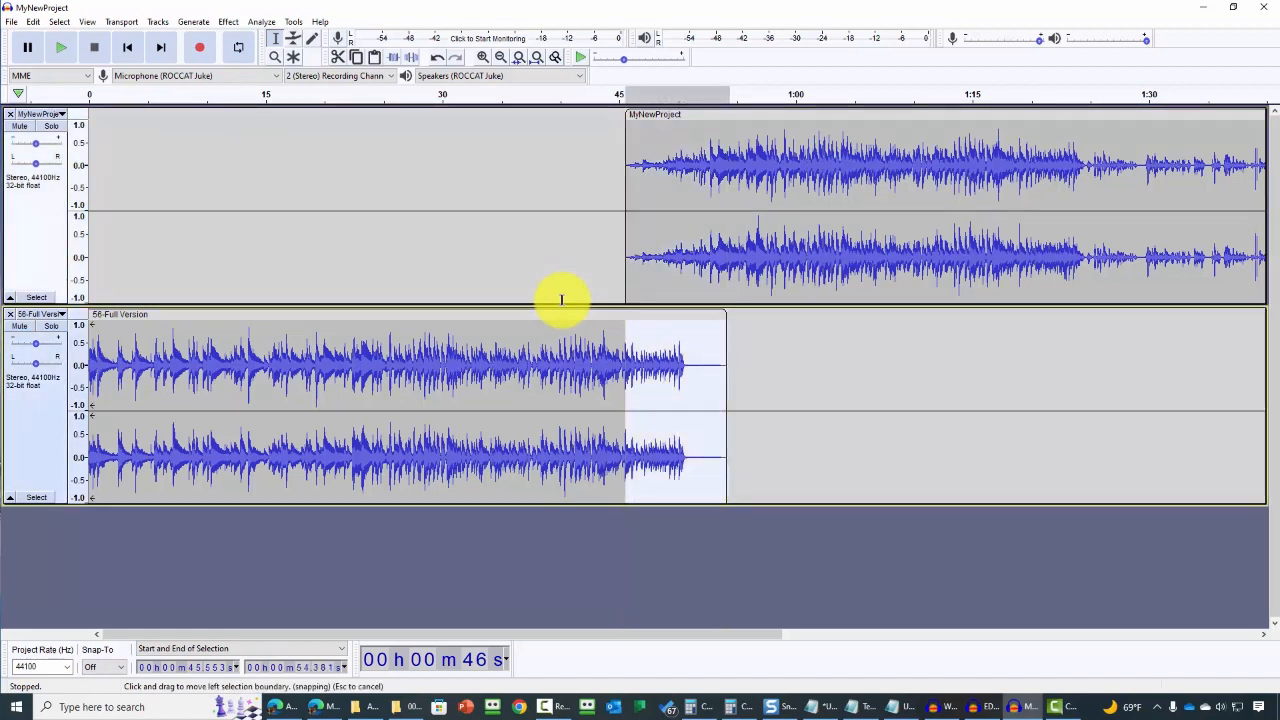
left_click(228, 21)
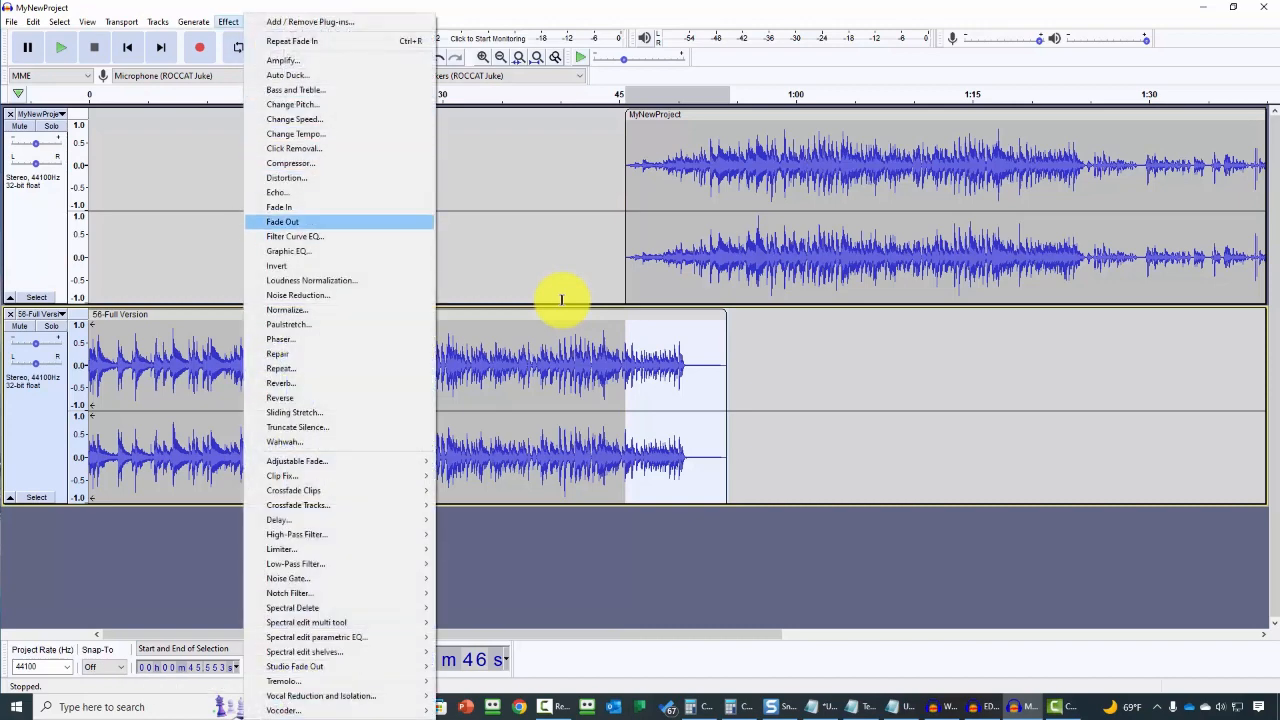
left_click(282, 221)
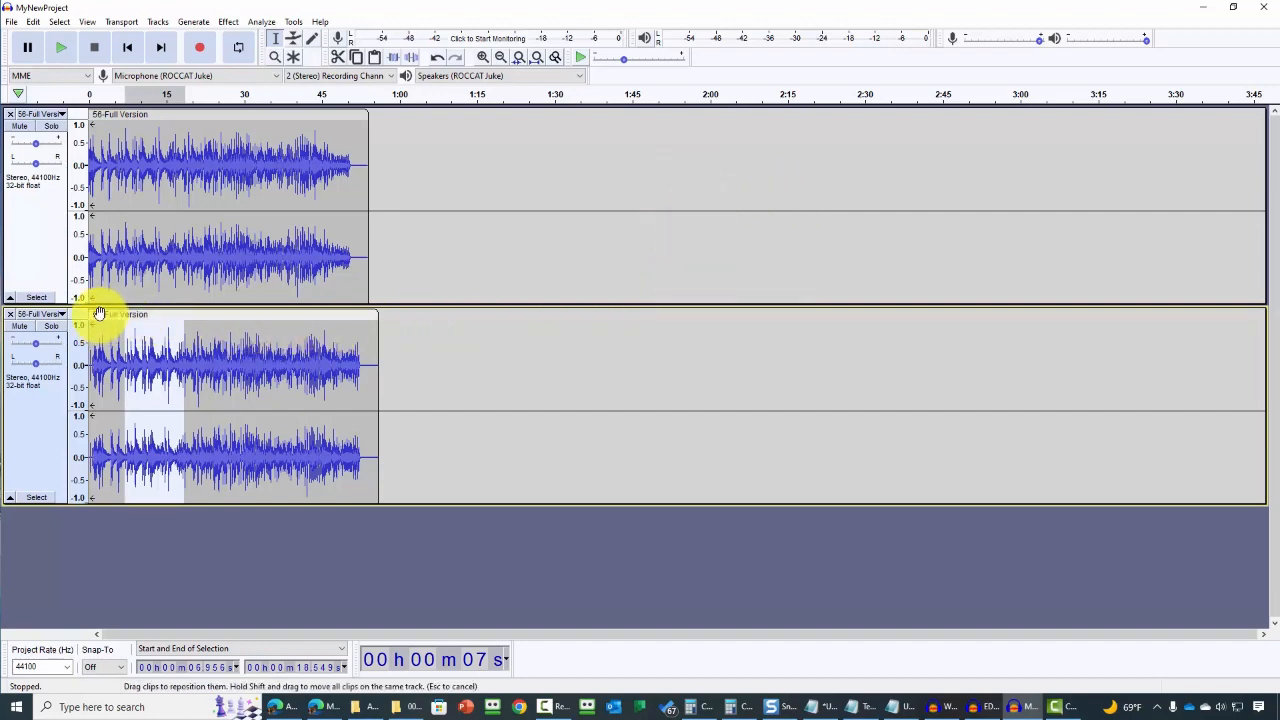
Move the second track's clip directly behind the first track's clip and apply Crossfade Clips from about 42 s to 1 min 12 s
left_click_drag(103, 317, 388, 203)
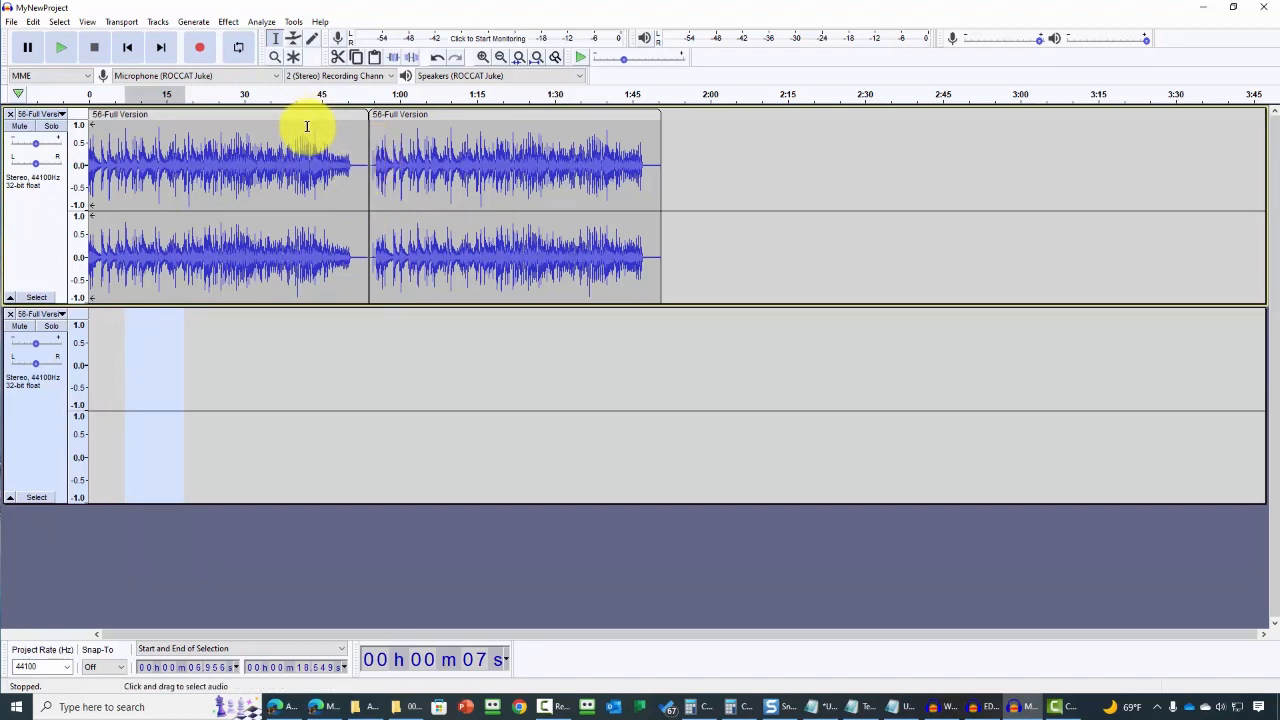
left_click_drag(307, 126, 460, 155)
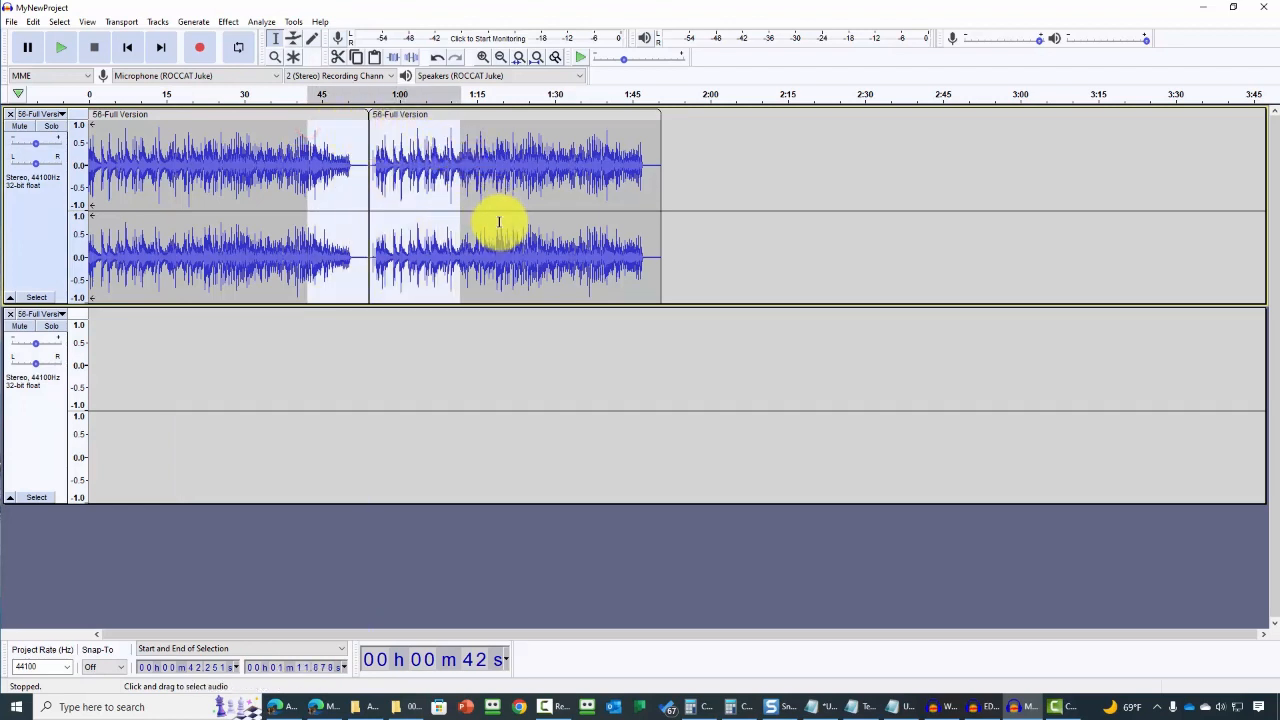
left_click(228, 22)
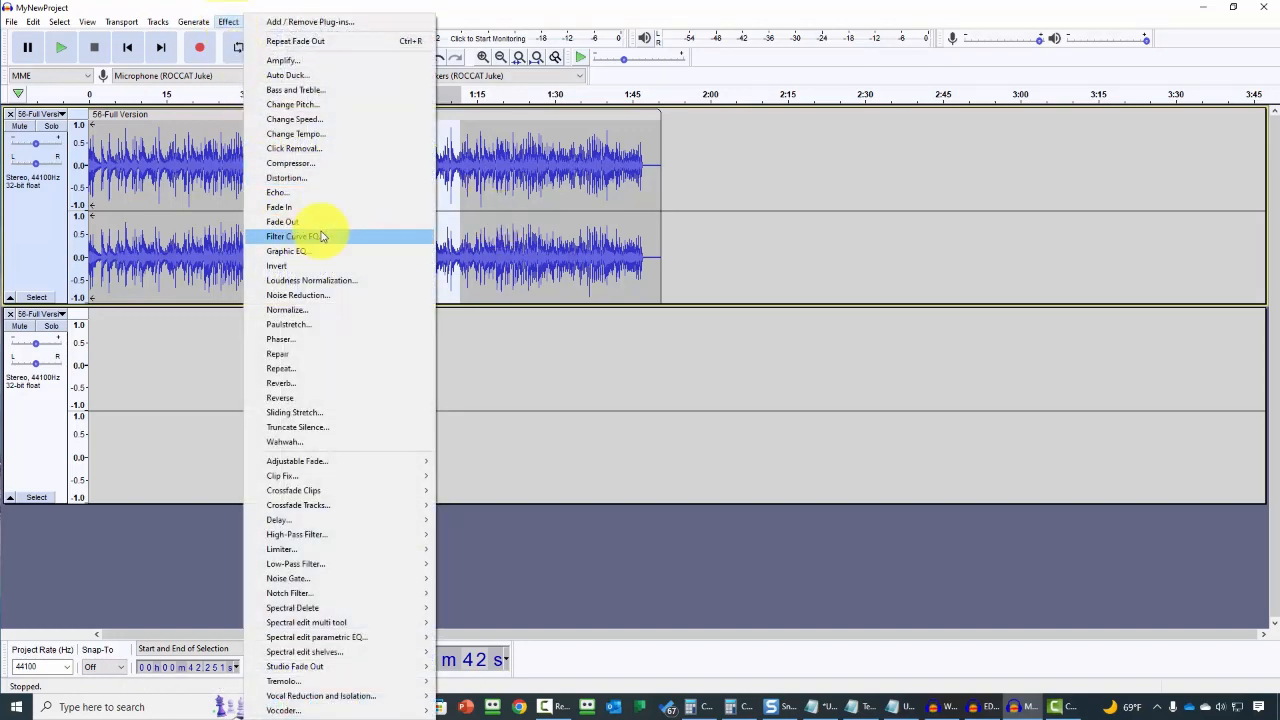
mouse_move(338, 494)
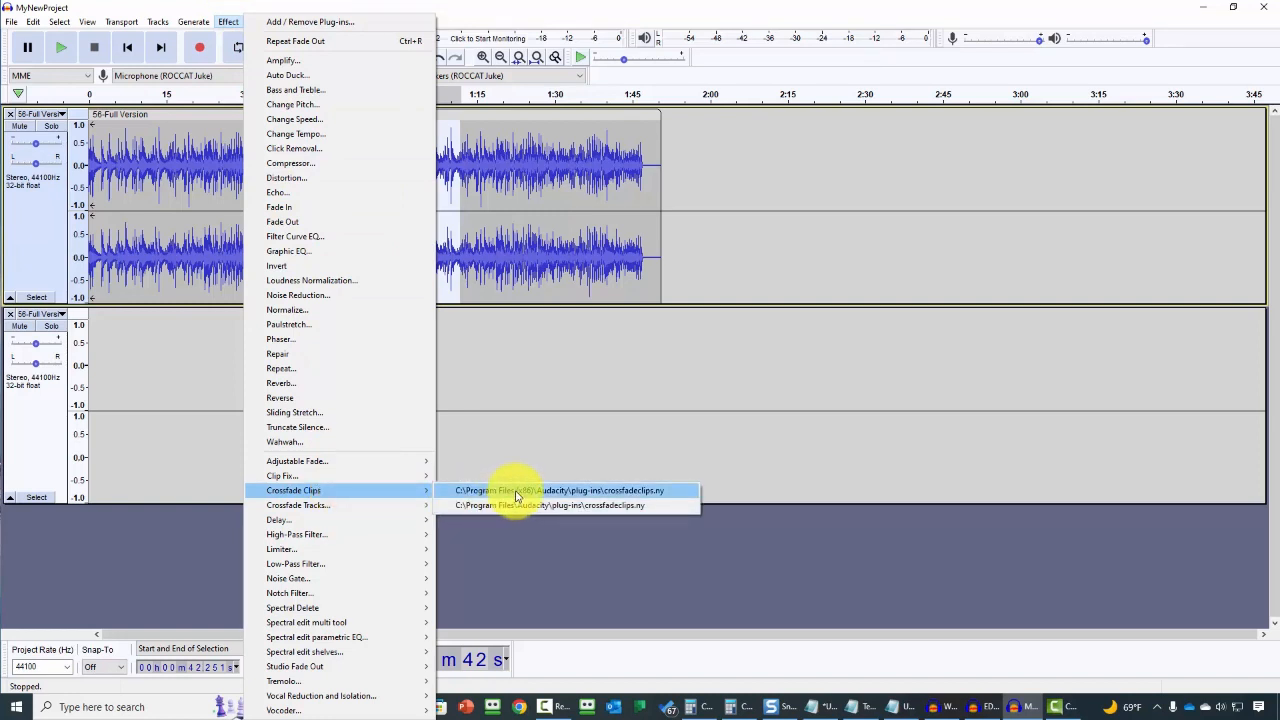
left_click(516, 492)
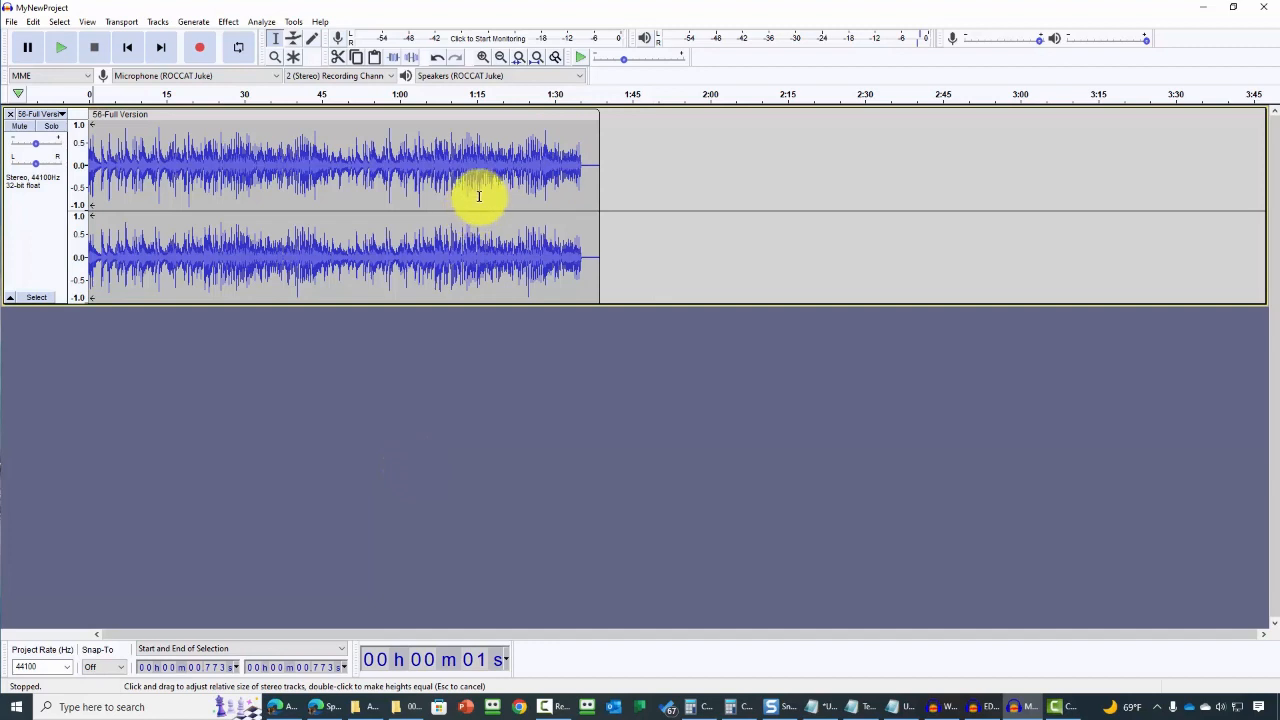
Try a Play-at-Speed playback speed of 2.06x on the fully selected clip and return it to normal speed
mouse_move(625, 61)
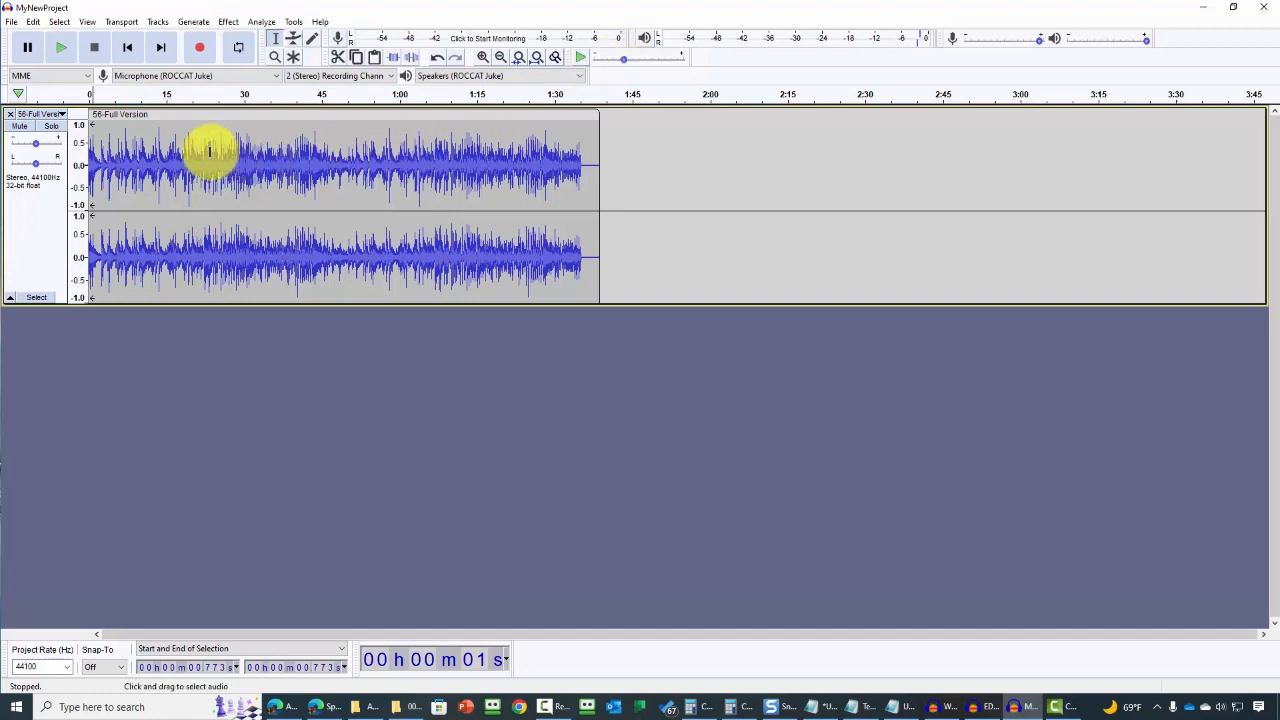
left_click_drag(90, 163, 595, 205)
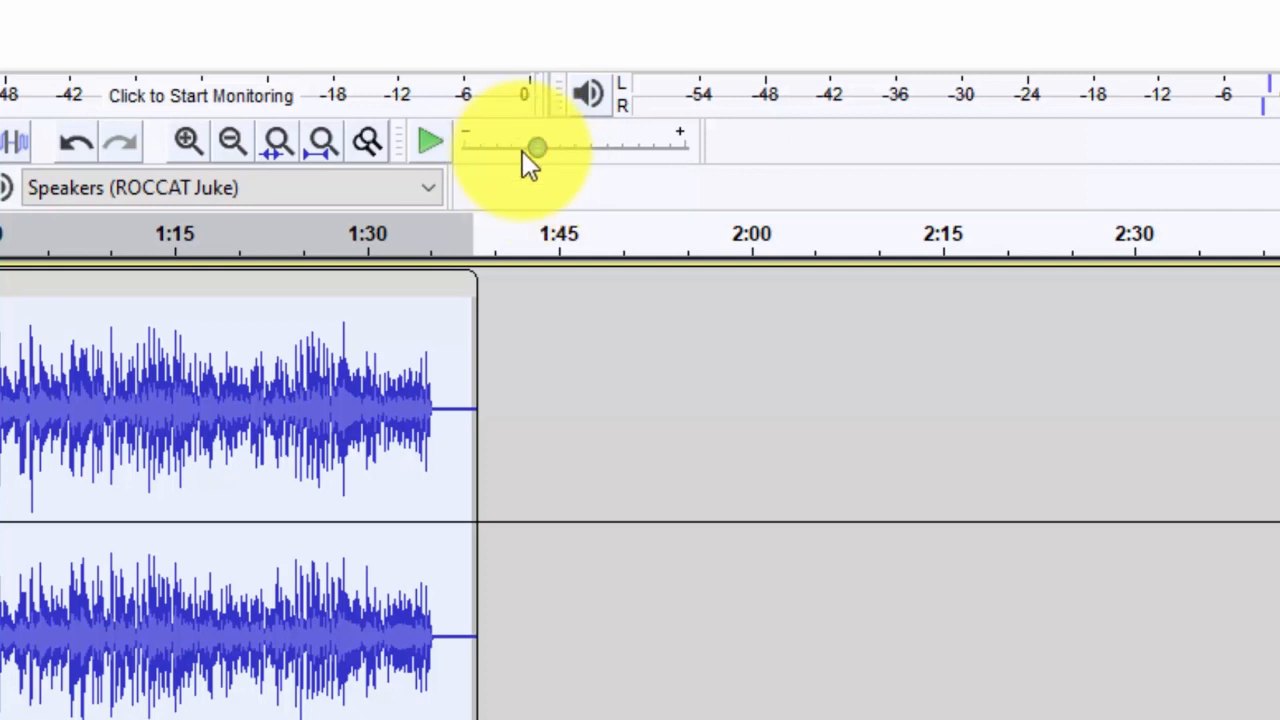
left_click_drag(537, 147, 616, 148)
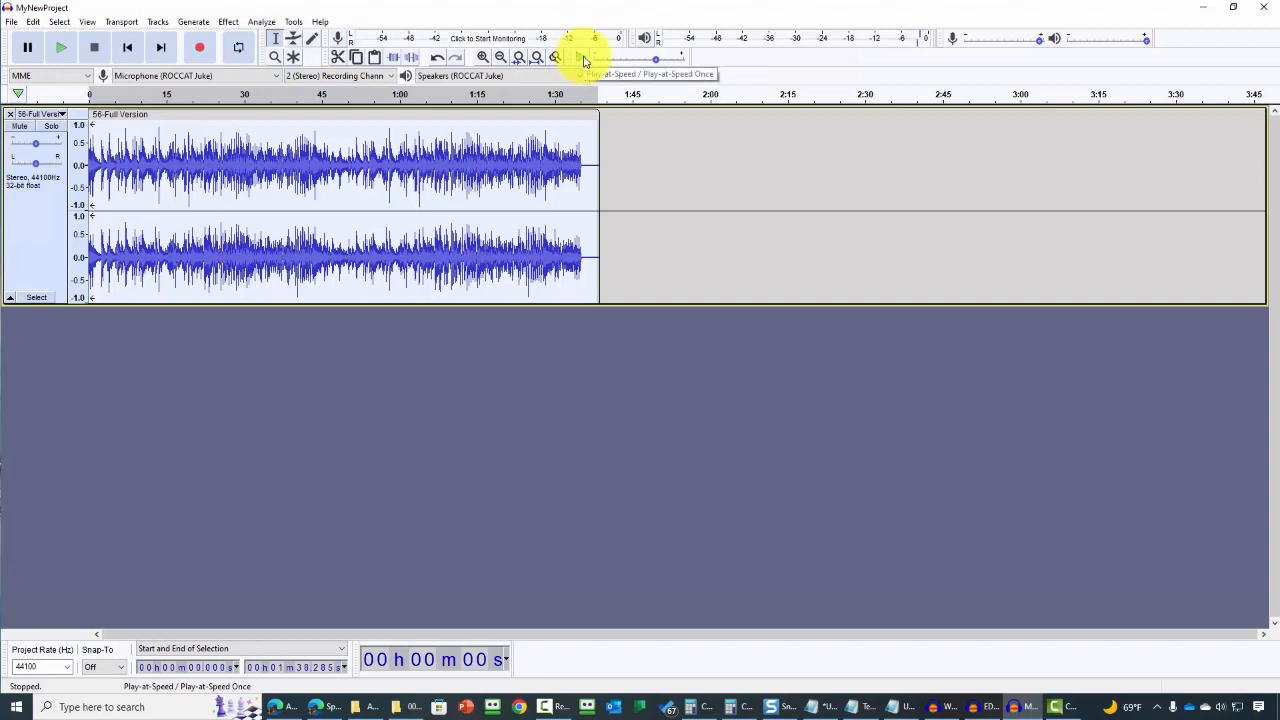
mouse_move(658, 62)
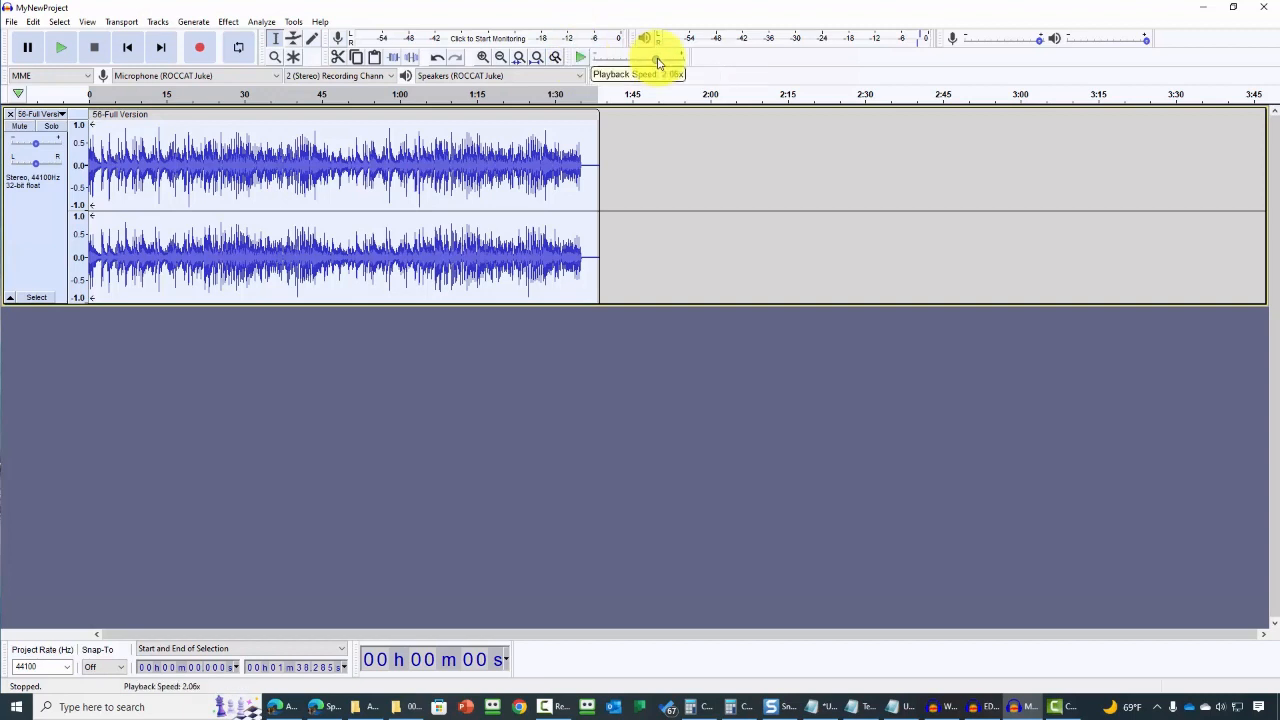
left_click_drag(658, 62, 629, 73)
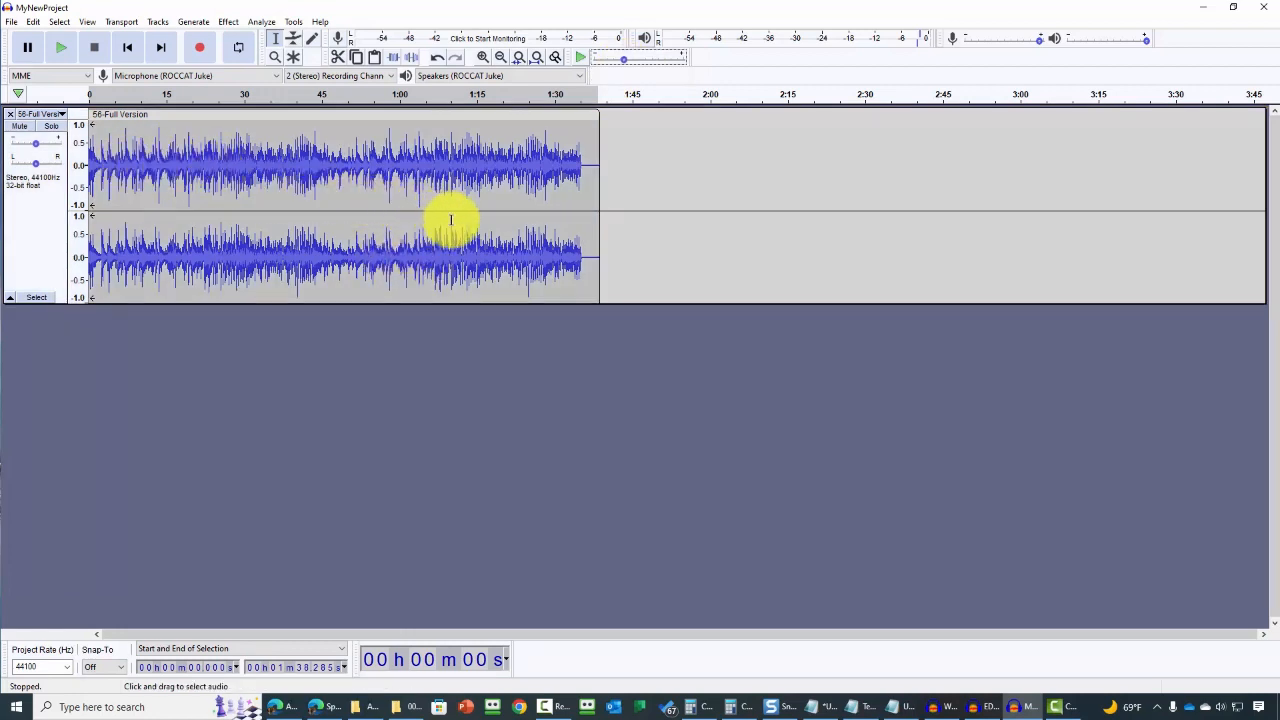
left_click(228, 22)
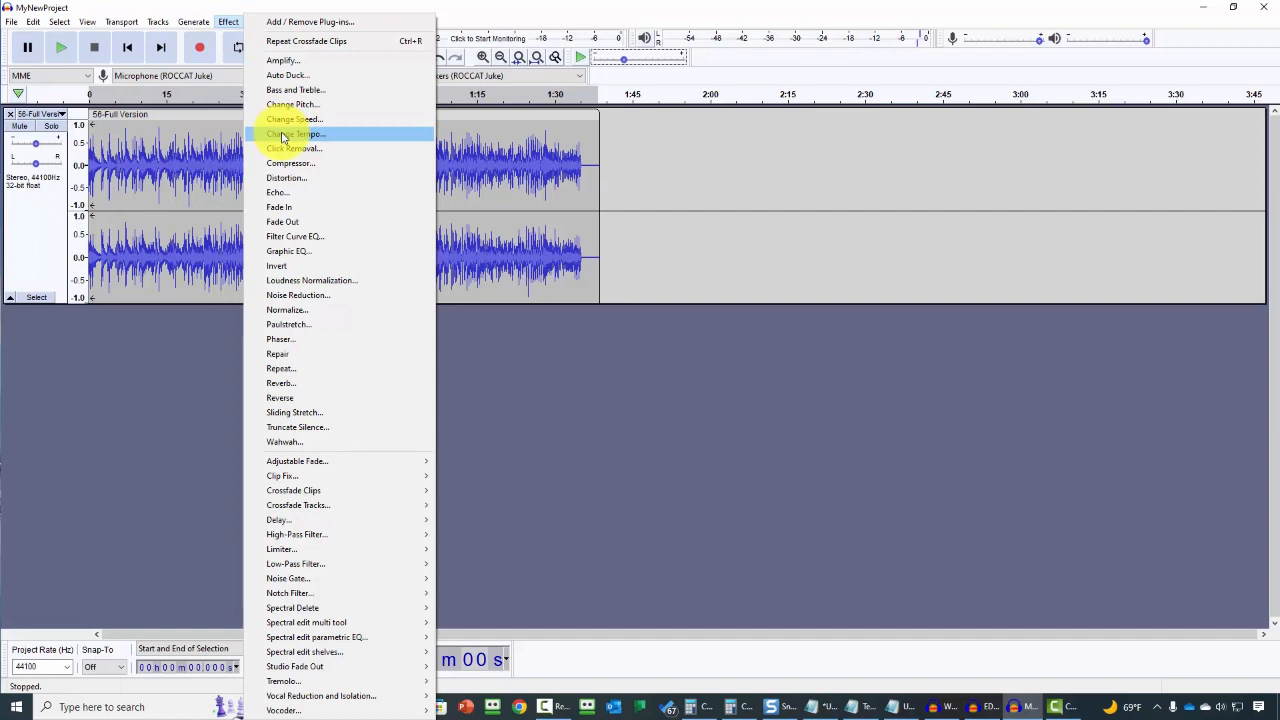
left_click(564, 64)
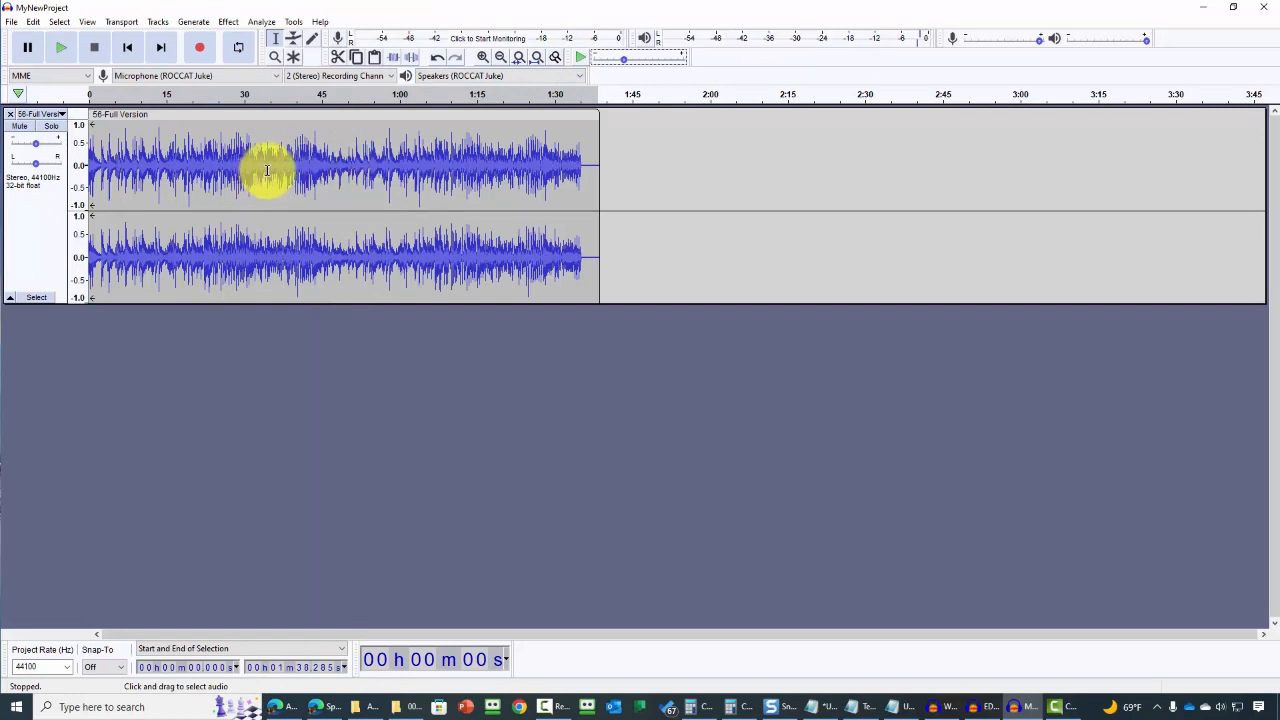
left_click(321, 247)
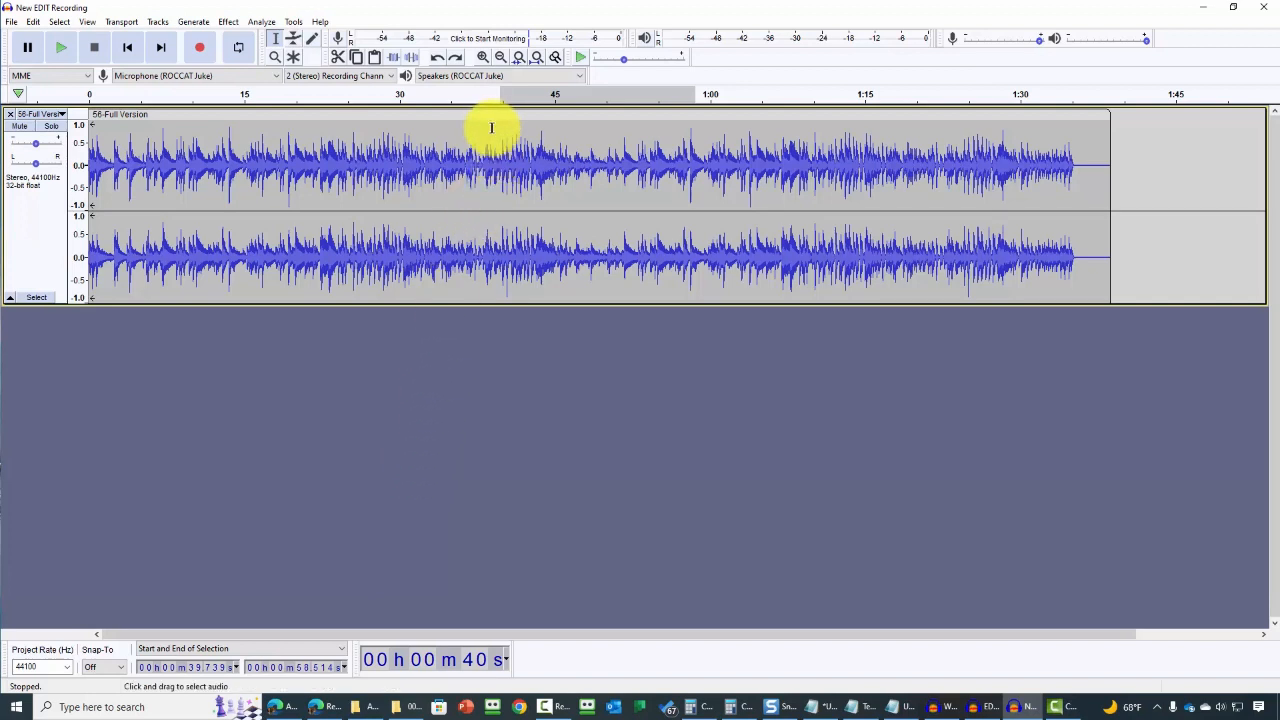
Silence the middle of the track from about 40 s to 1 min 3 s
left_click_drag(502, 128, 741, 143)
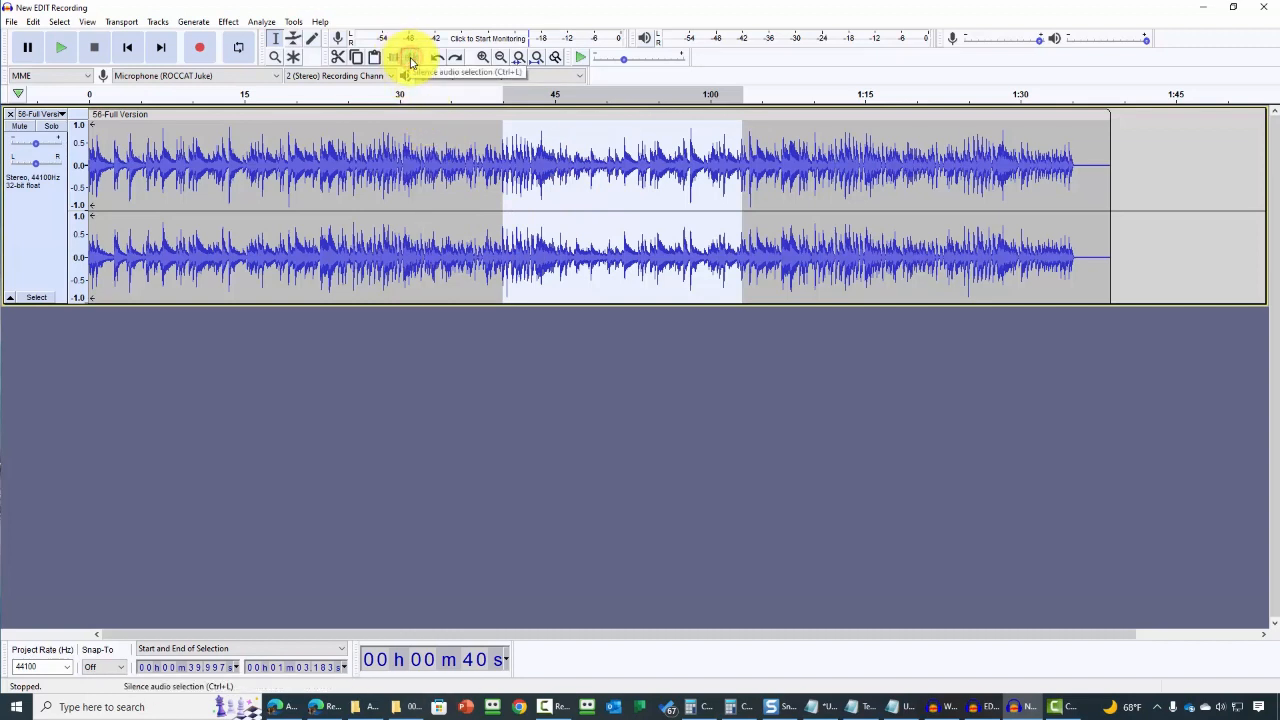
left_click(411, 62)
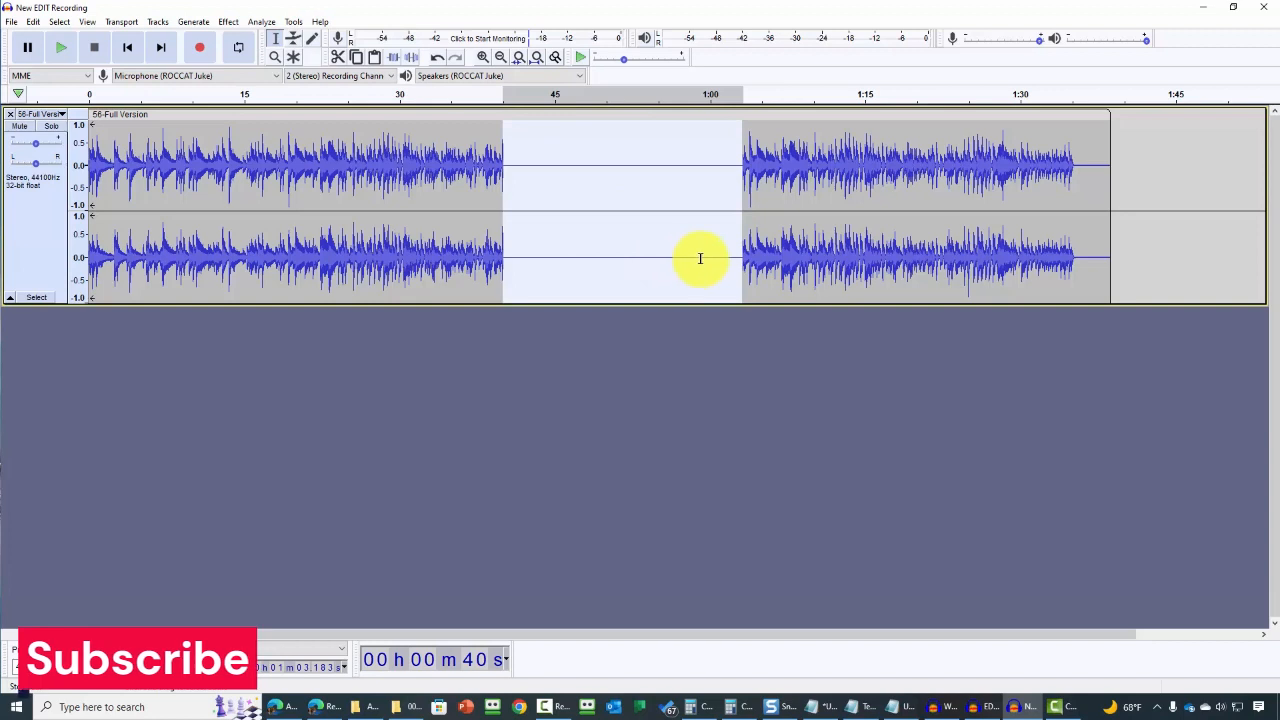
Add a stereo track and record about 21 s of microphone audio in it, starting at about 40 s
right_click(94, 376)
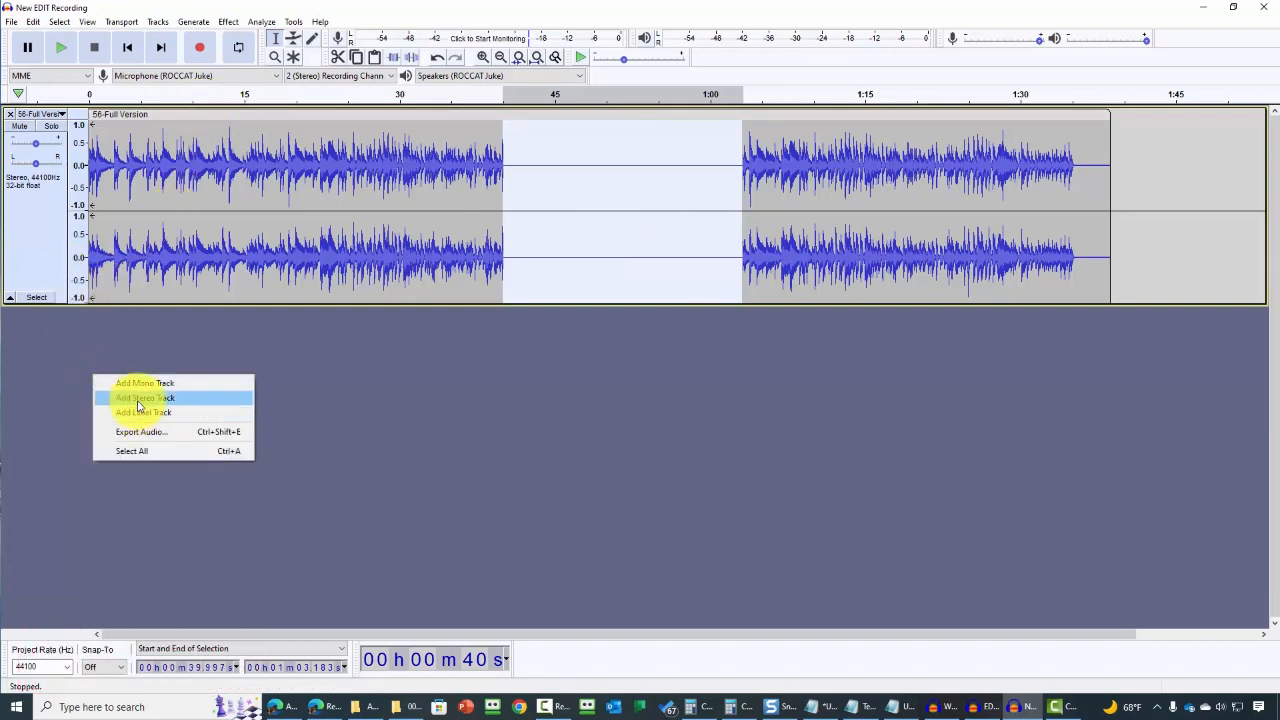
left_click(140, 398)
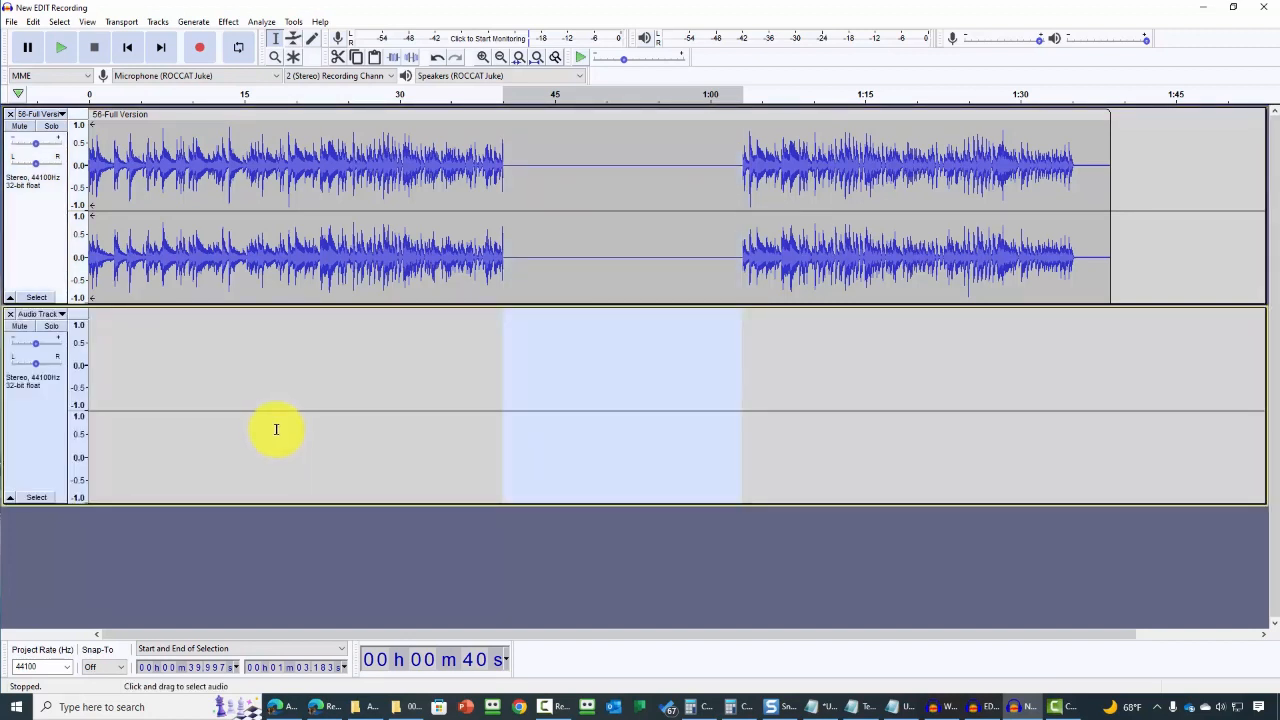
left_click(506, 317)
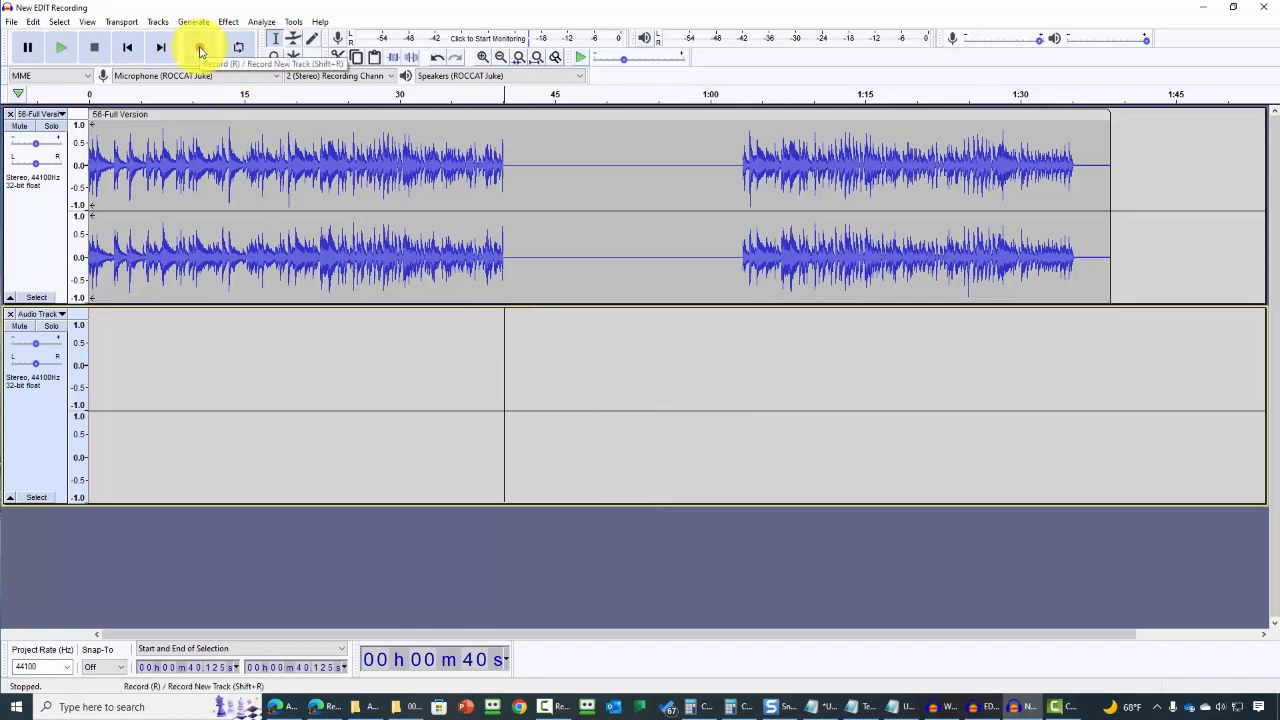
left_click(201, 50)
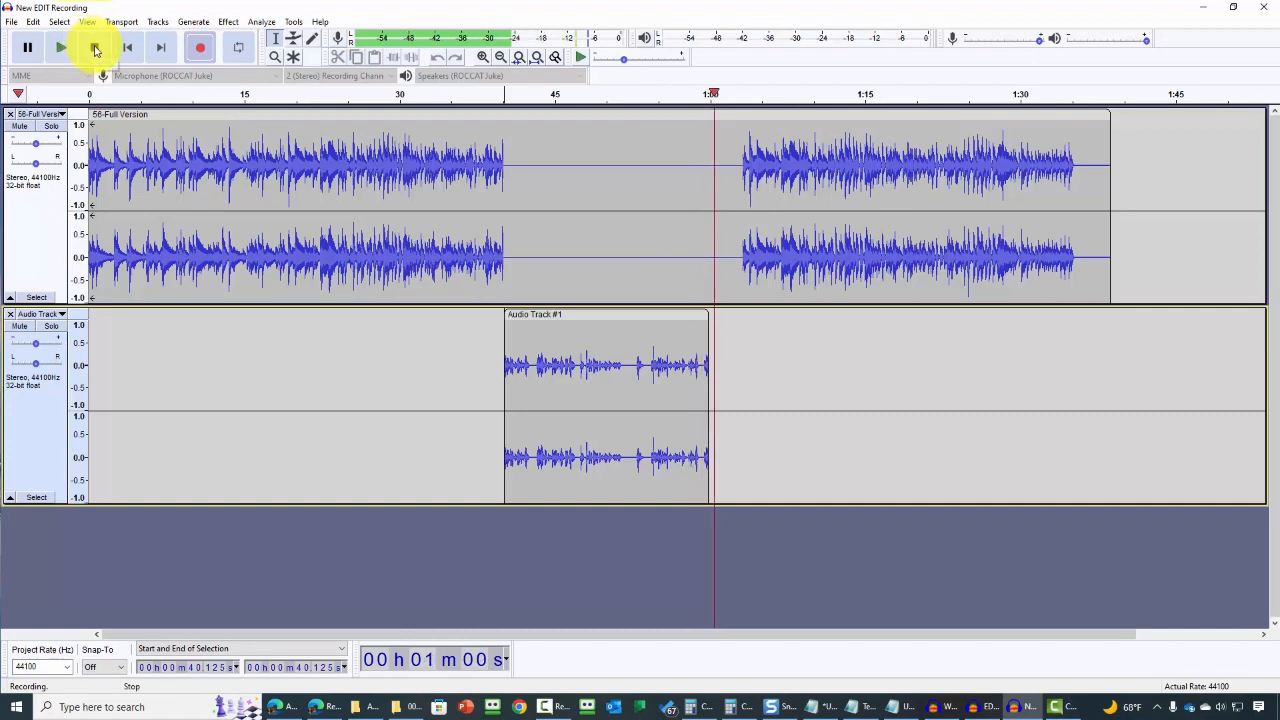
left_click(94, 48)
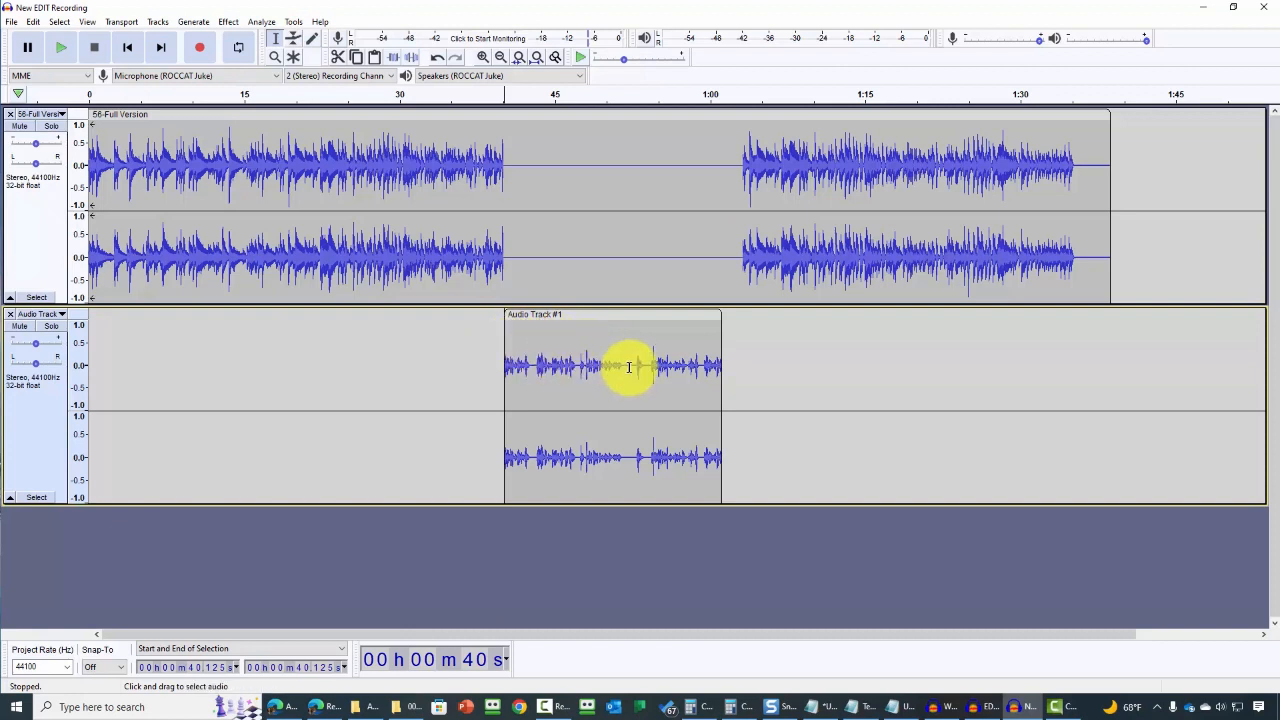
Save the project under the name That New Project
left_click(9, 22)
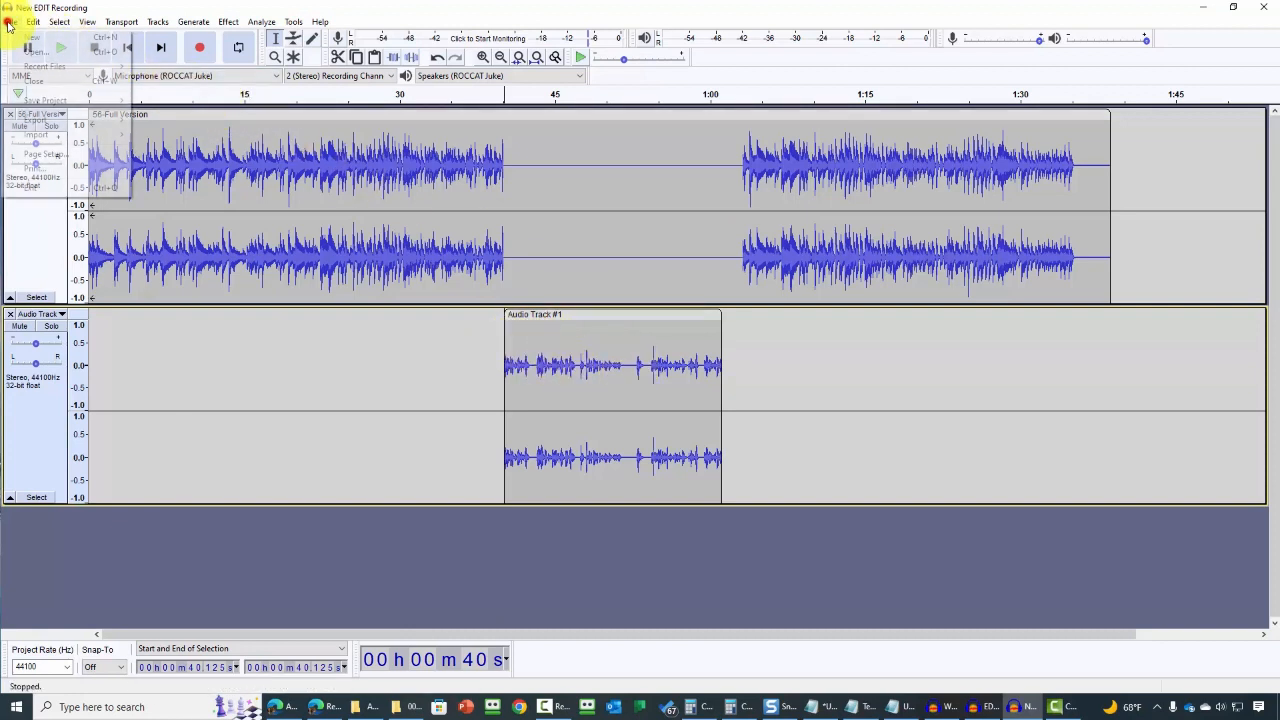
mouse_move(57, 100)
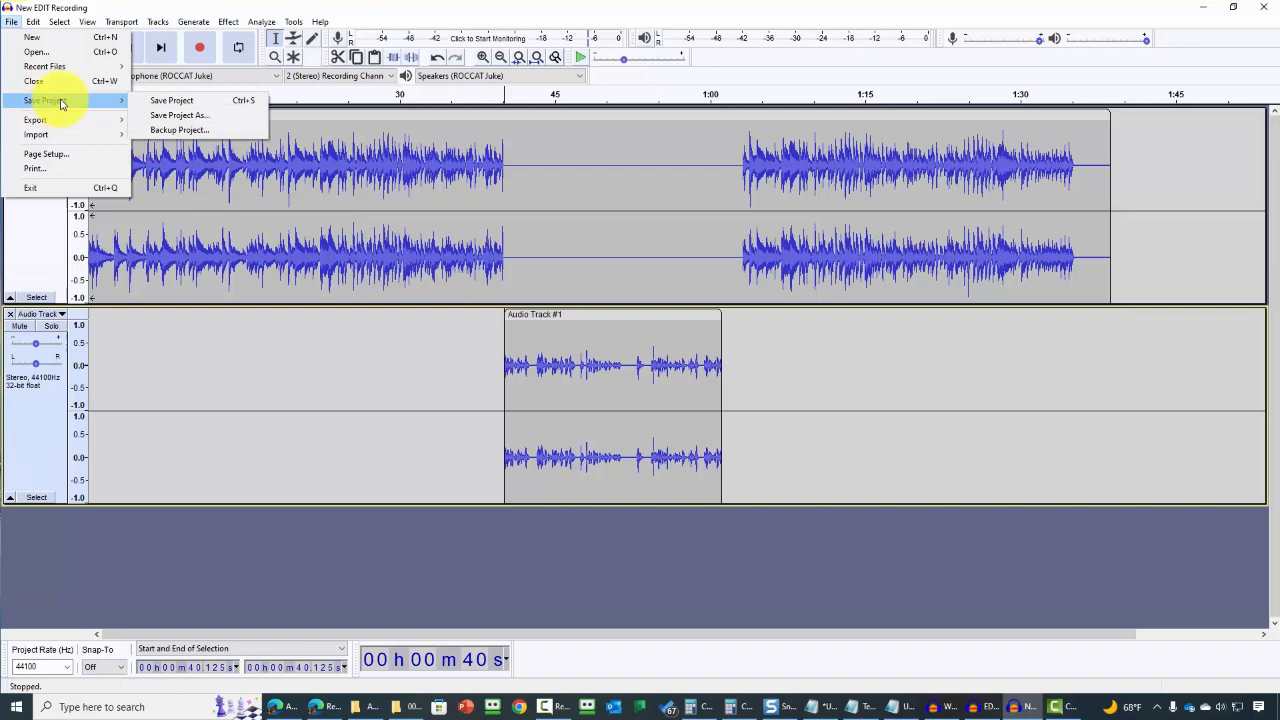
left_click(165, 101)
key("Return")
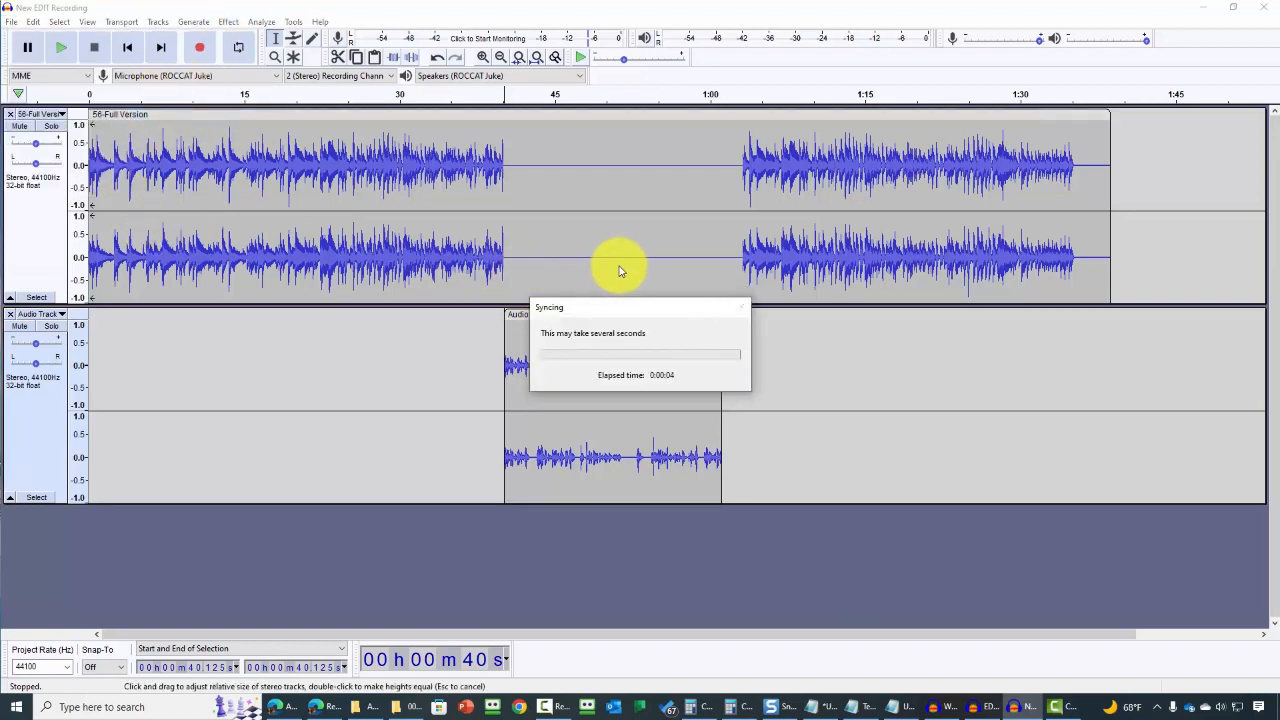
Export the project as the MP3 file That New Project.mp3 at Standard, 170-210 kbps preset quality, accepting the stereo mixdown and metadata tags
left_click(12, 22)
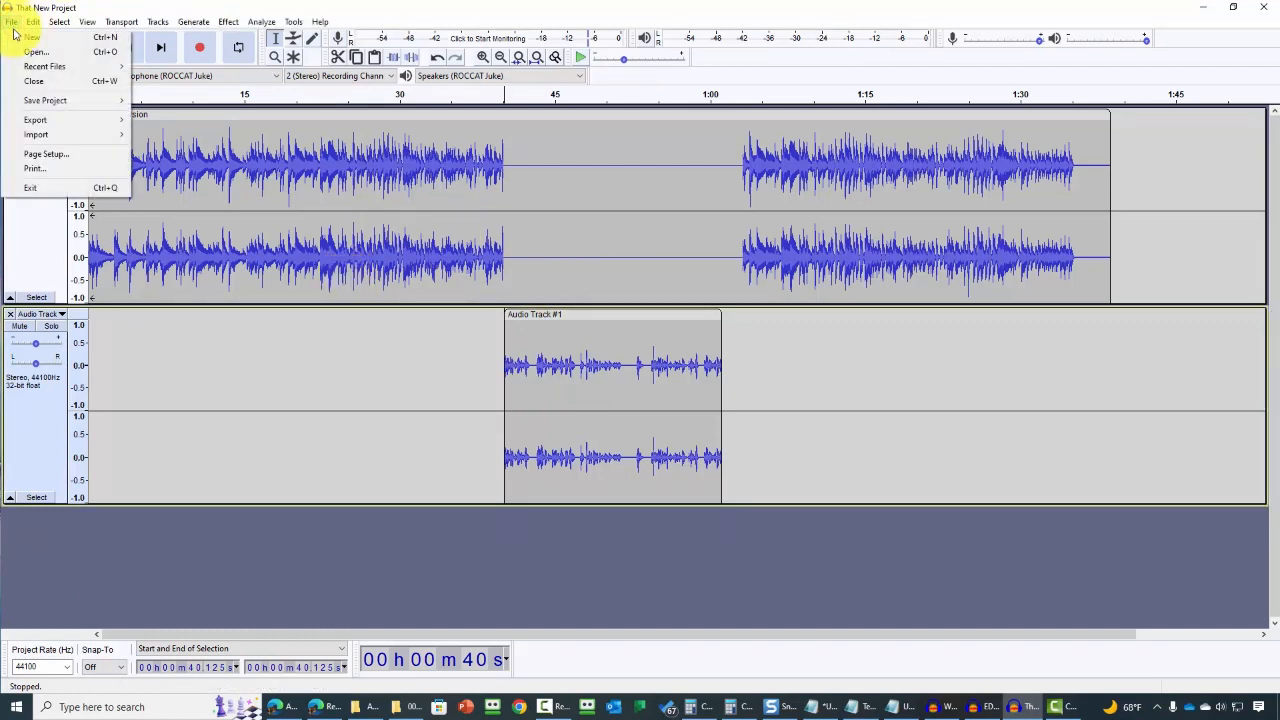
mouse_move(58, 125)
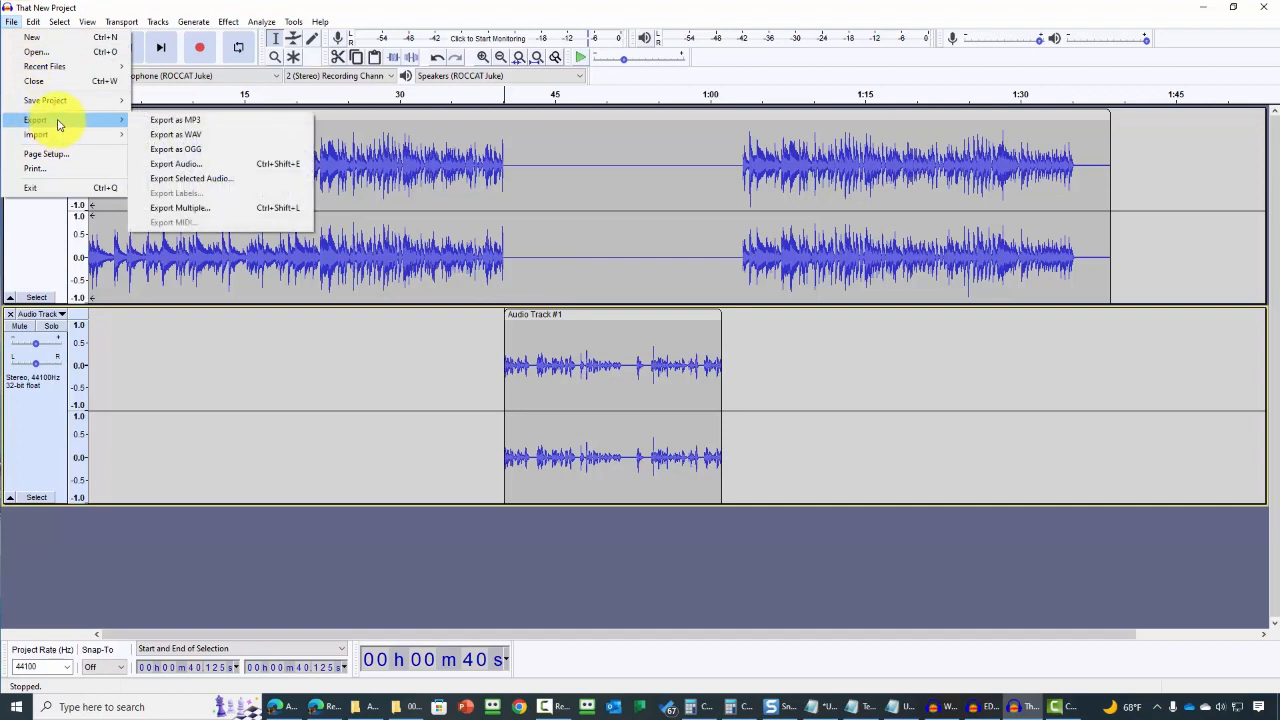
left_click(181, 121)
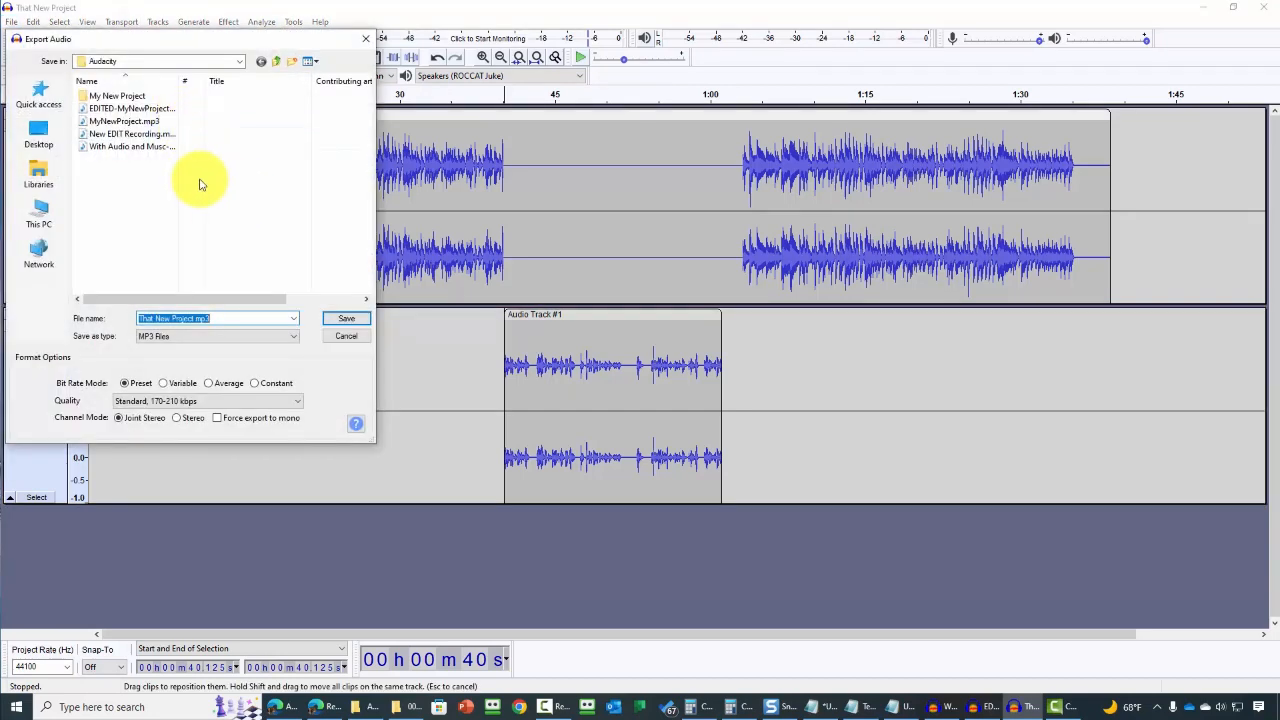
left_click(345, 320)
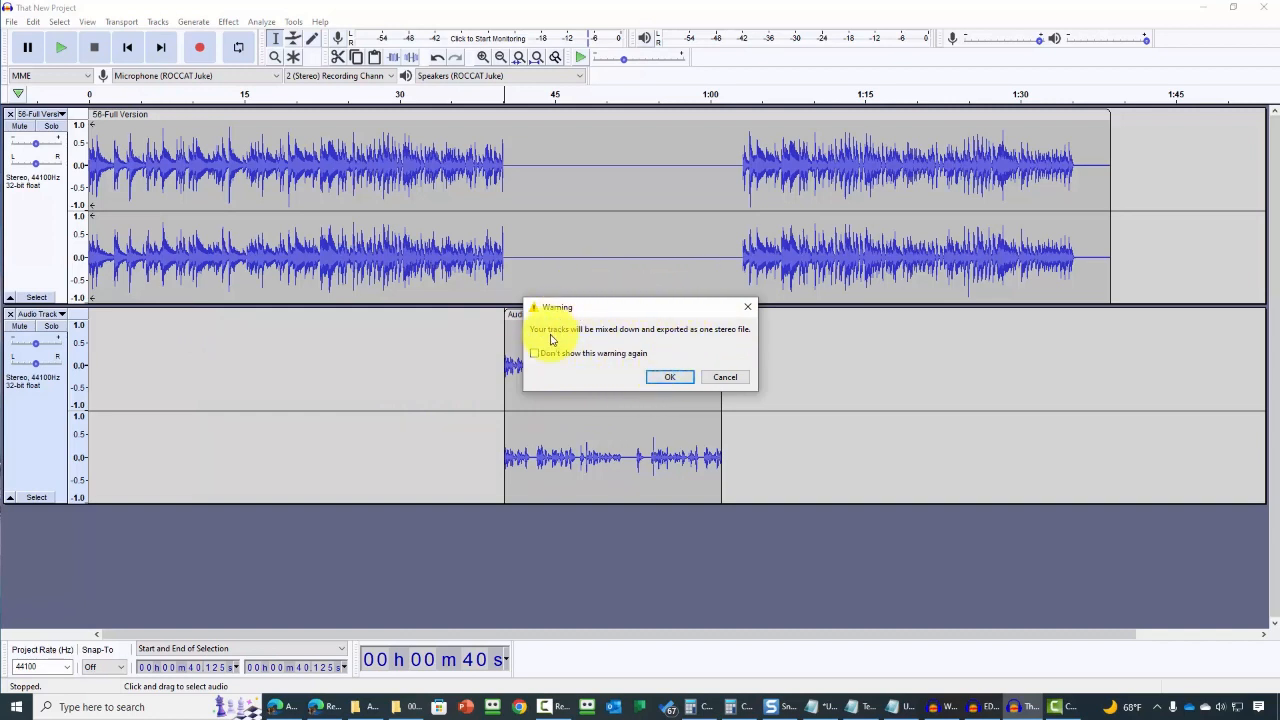
left_click(656, 377)
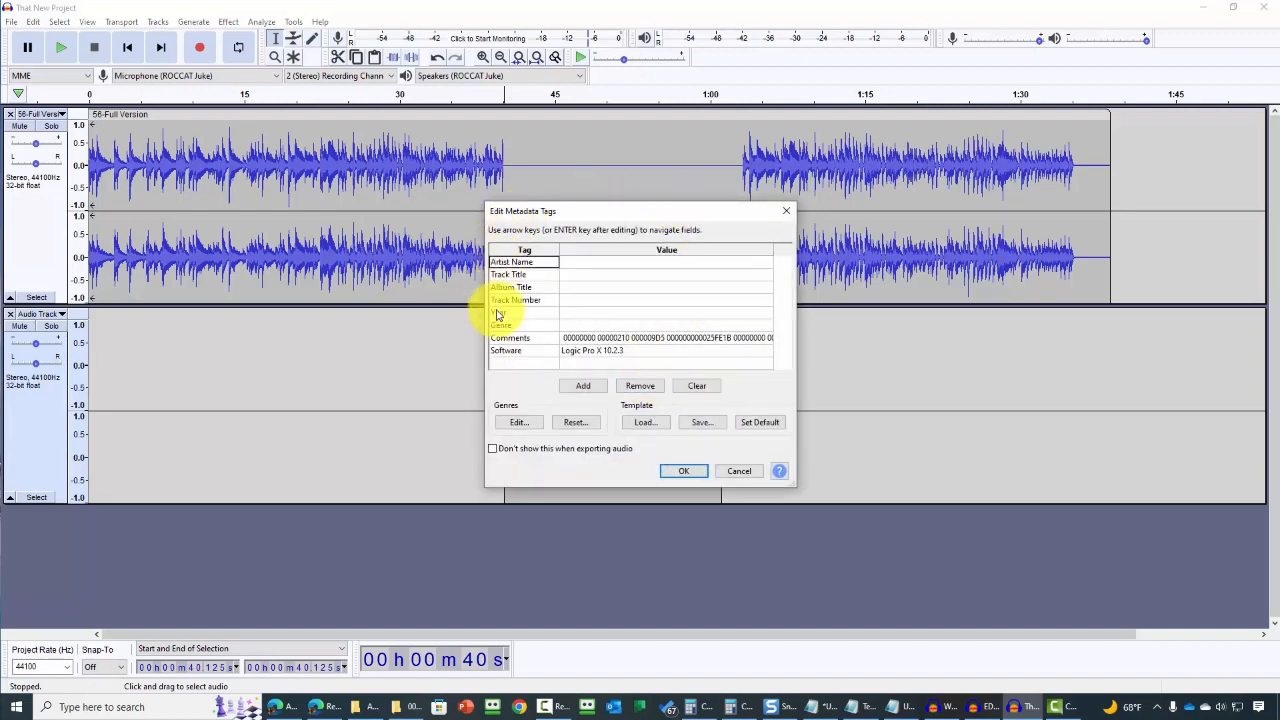
left_click(670, 473)
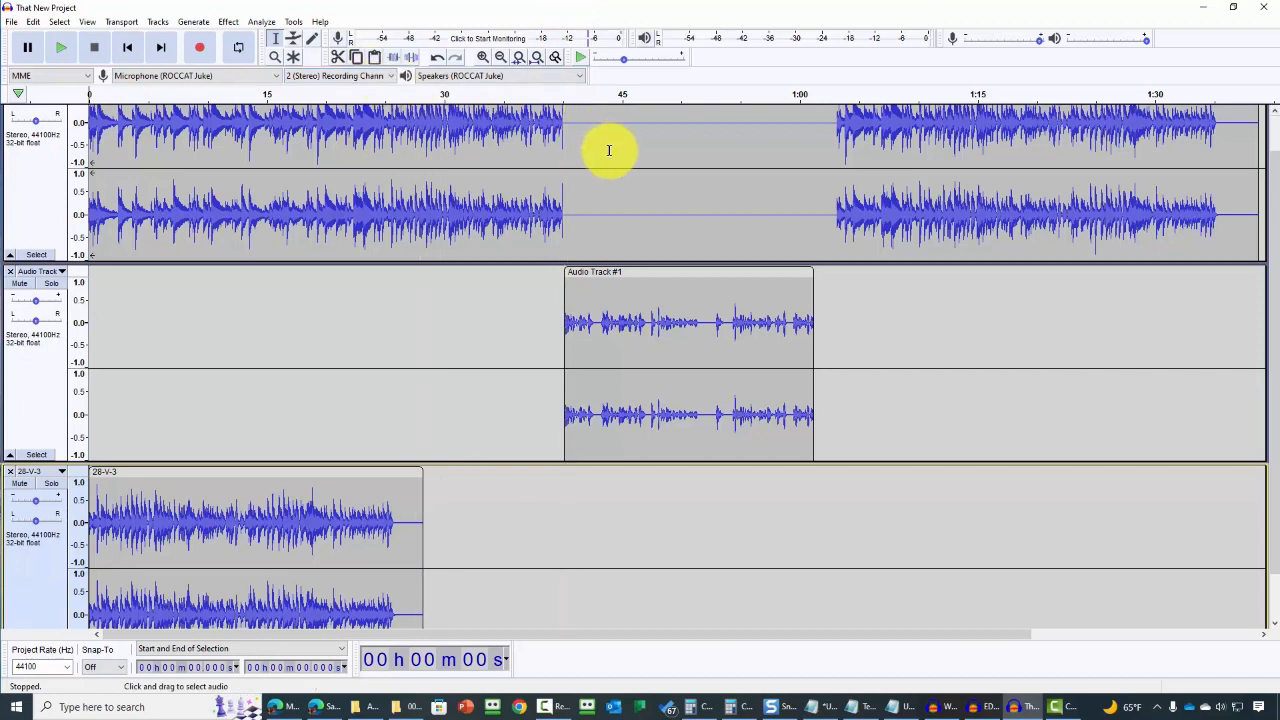
Export each track as a separate MP3 file into the My New Project folder, named by track name, accepting each track's metadata tags
left_click(10, 22)
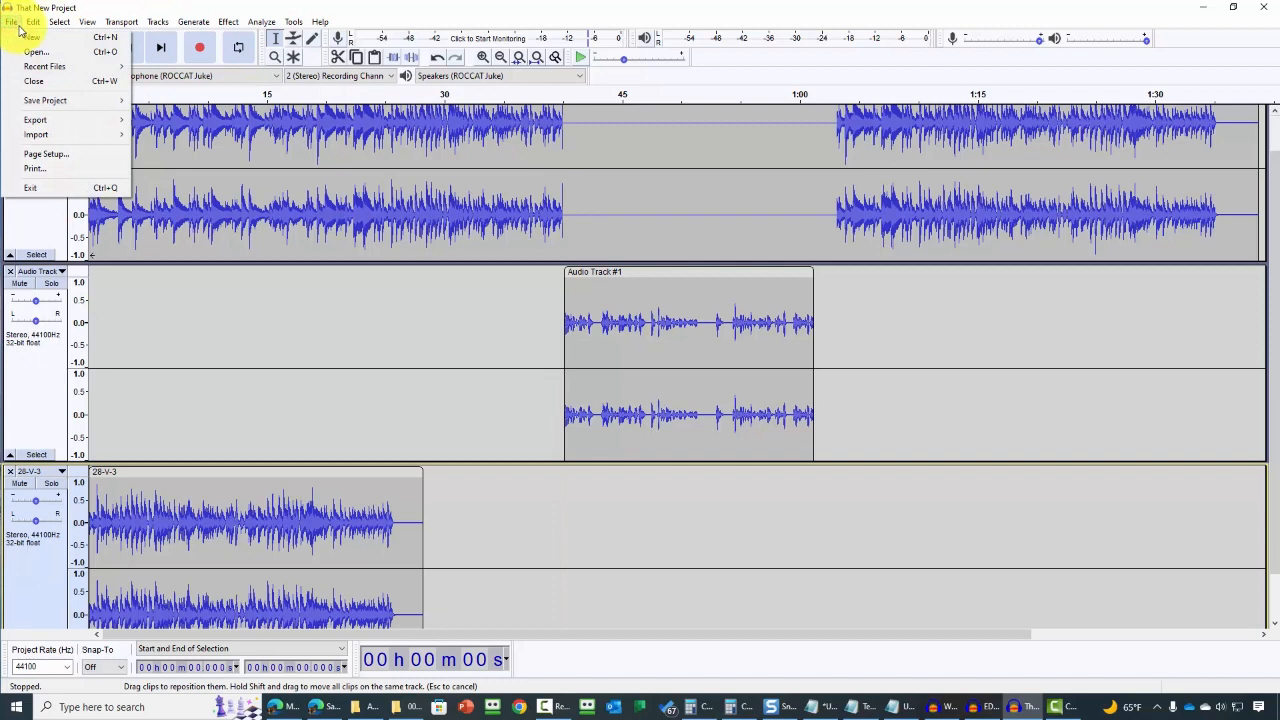
mouse_move(62, 124)
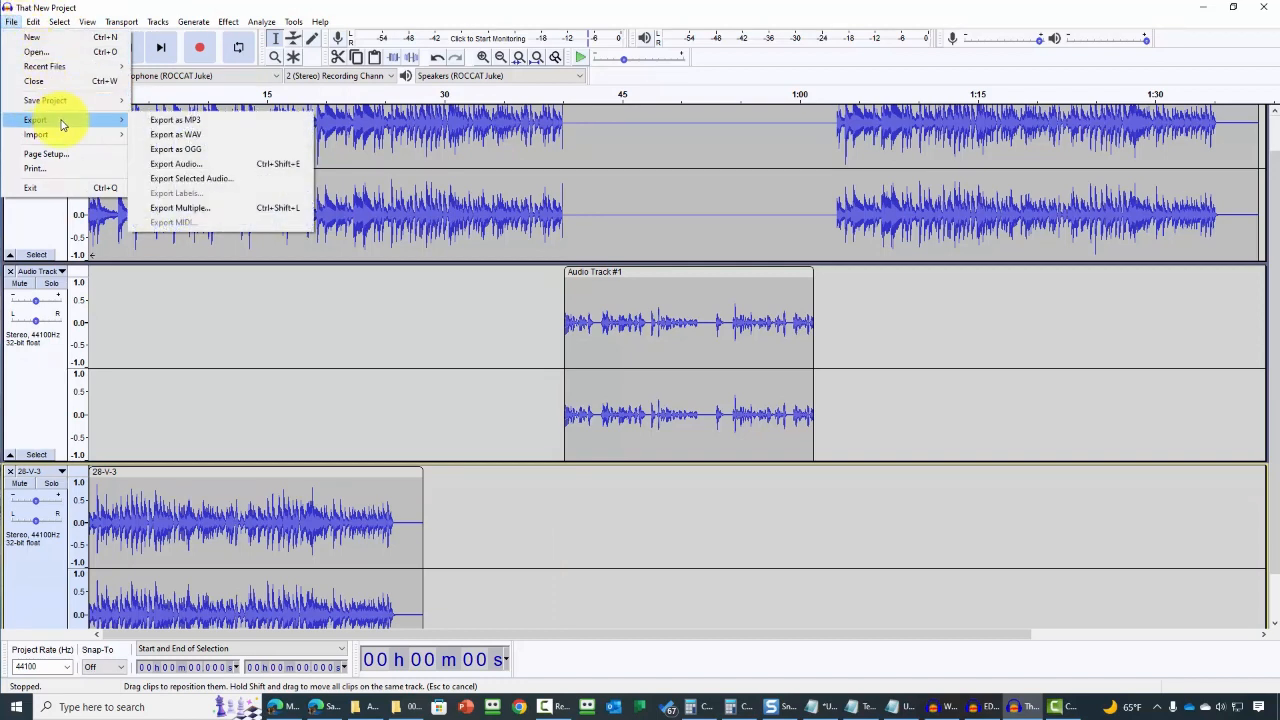
left_click(193, 209)
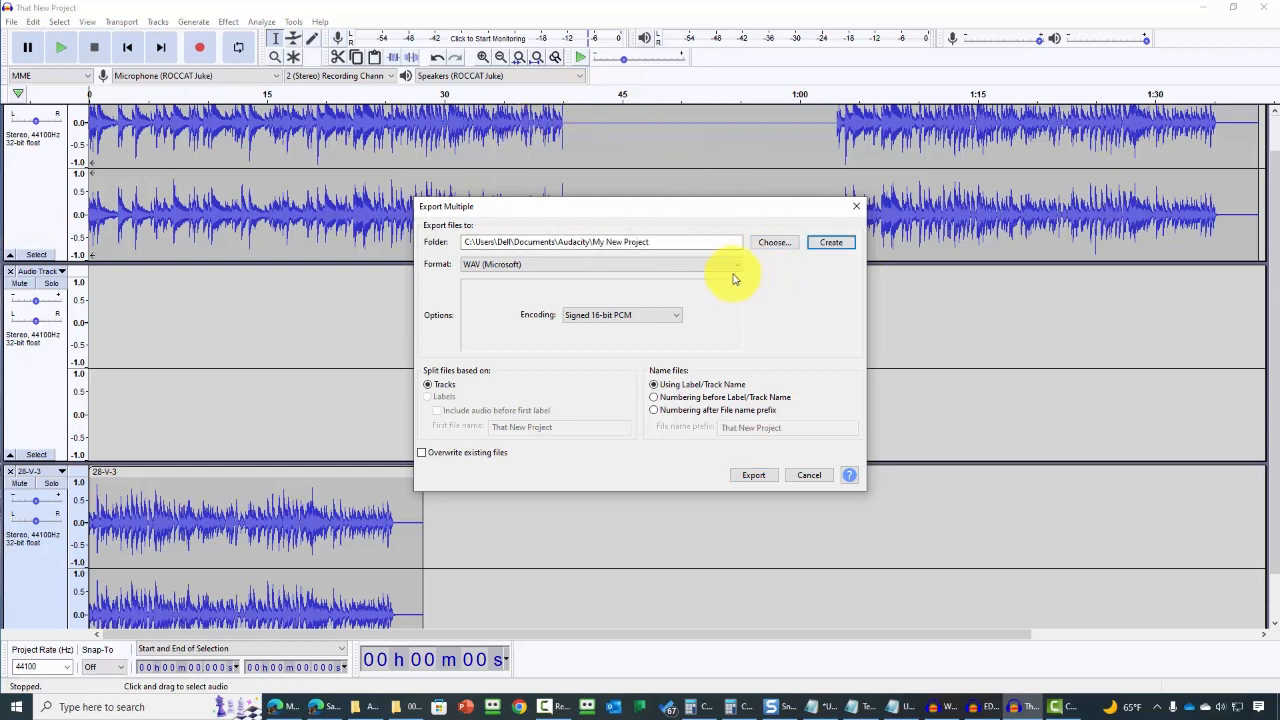
left_click(728, 265)
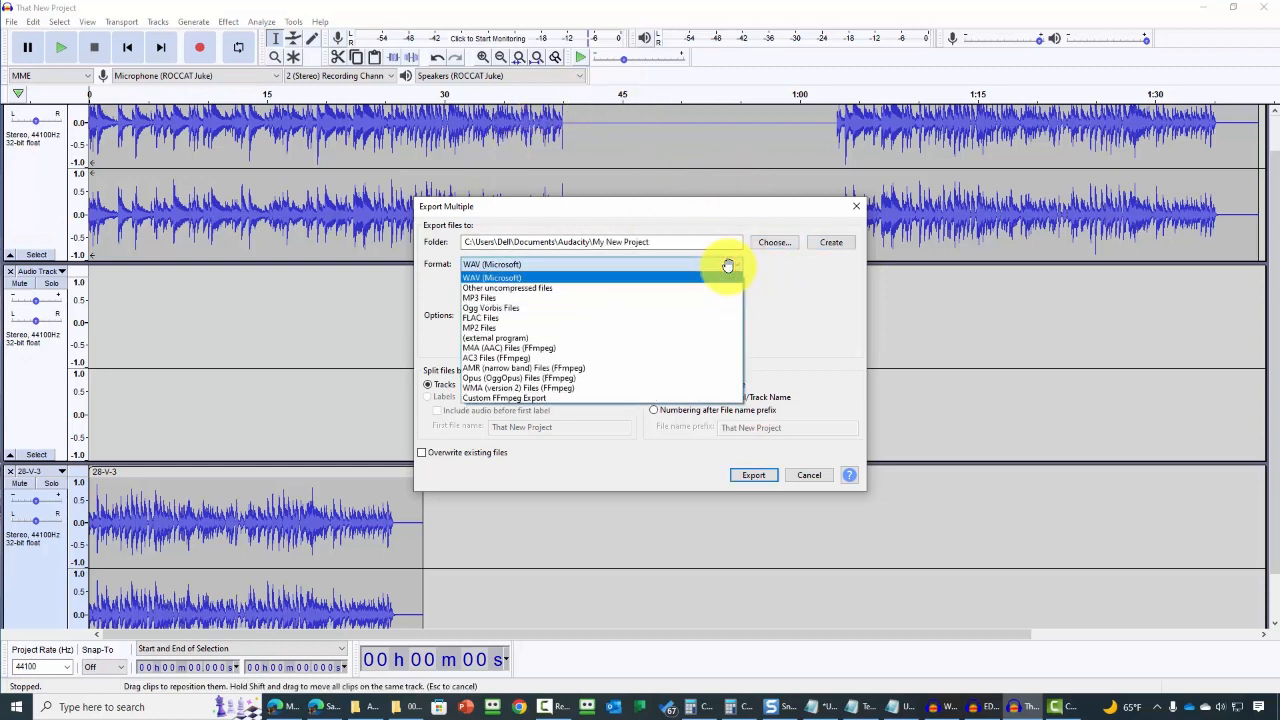
left_click(722, 300)
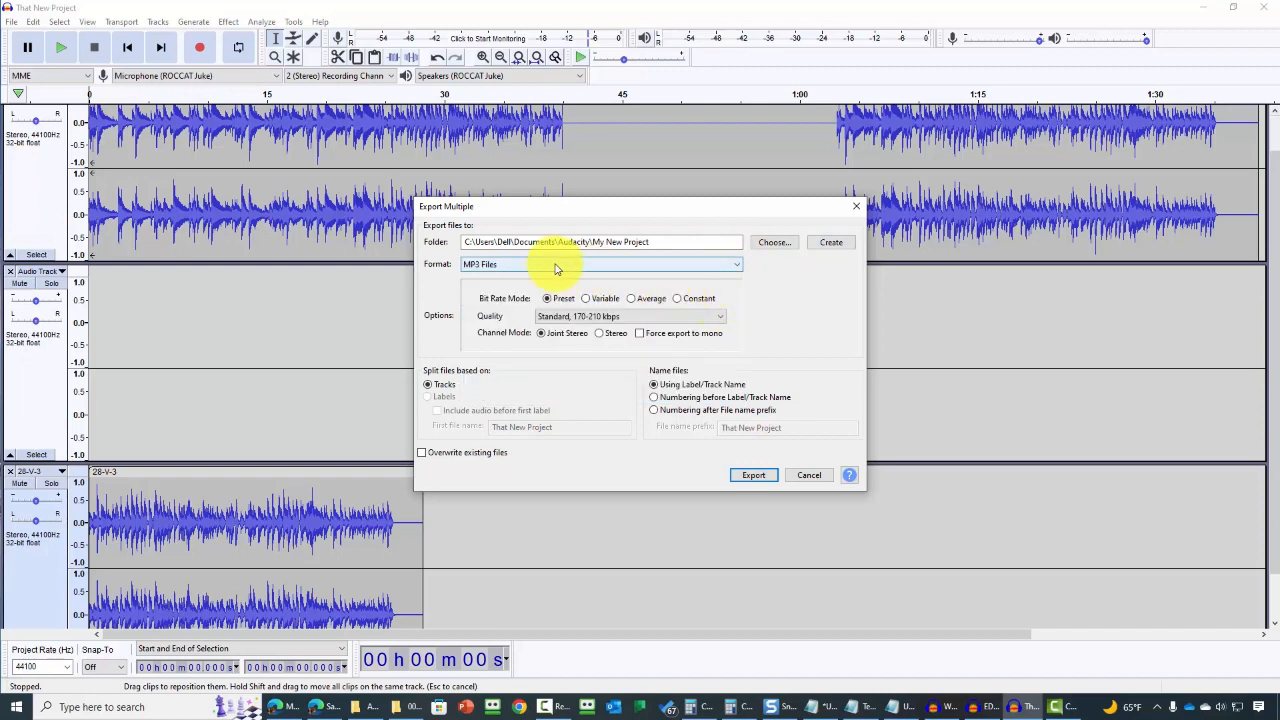
left_click(433, 391)
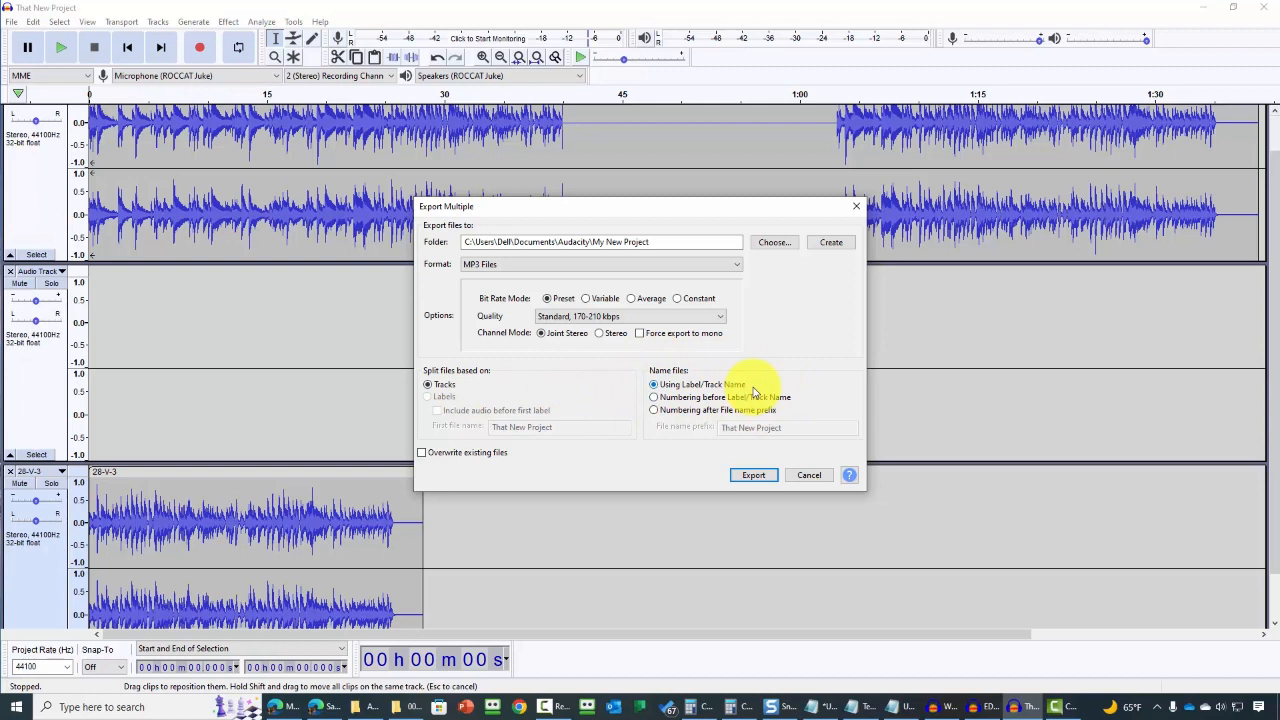
left_click(751, 477)
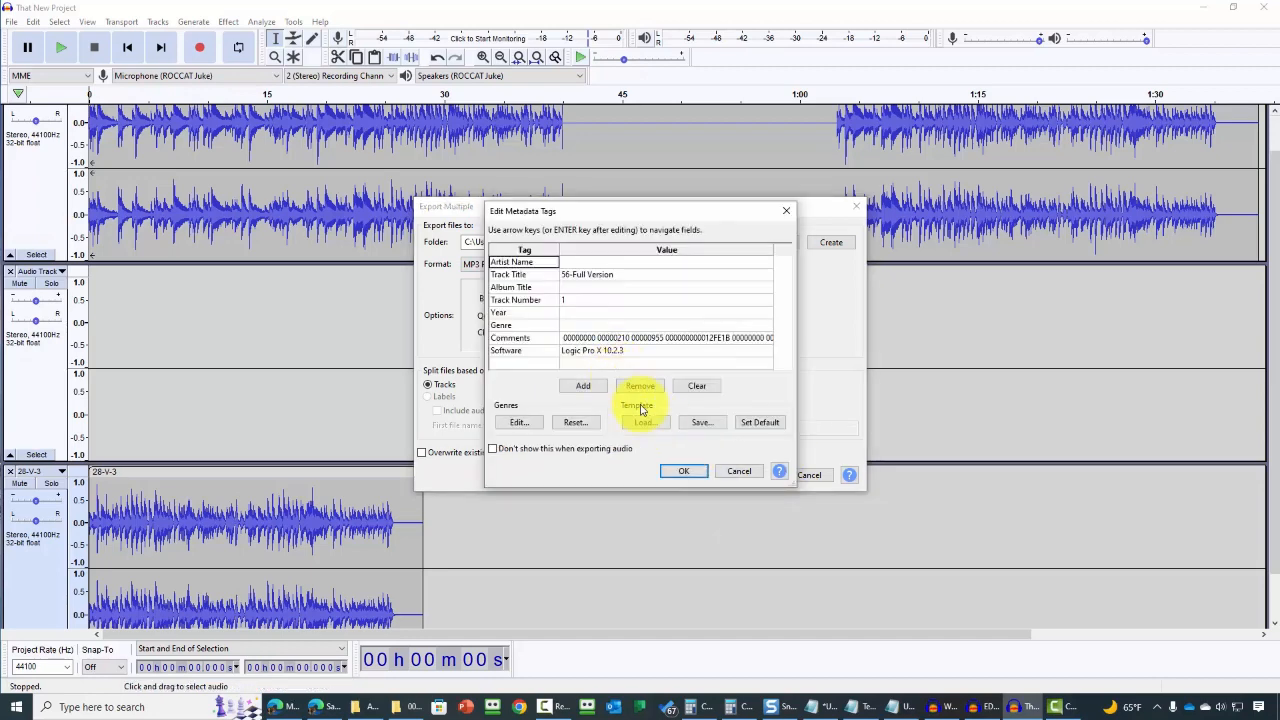
left_click(680, 472)
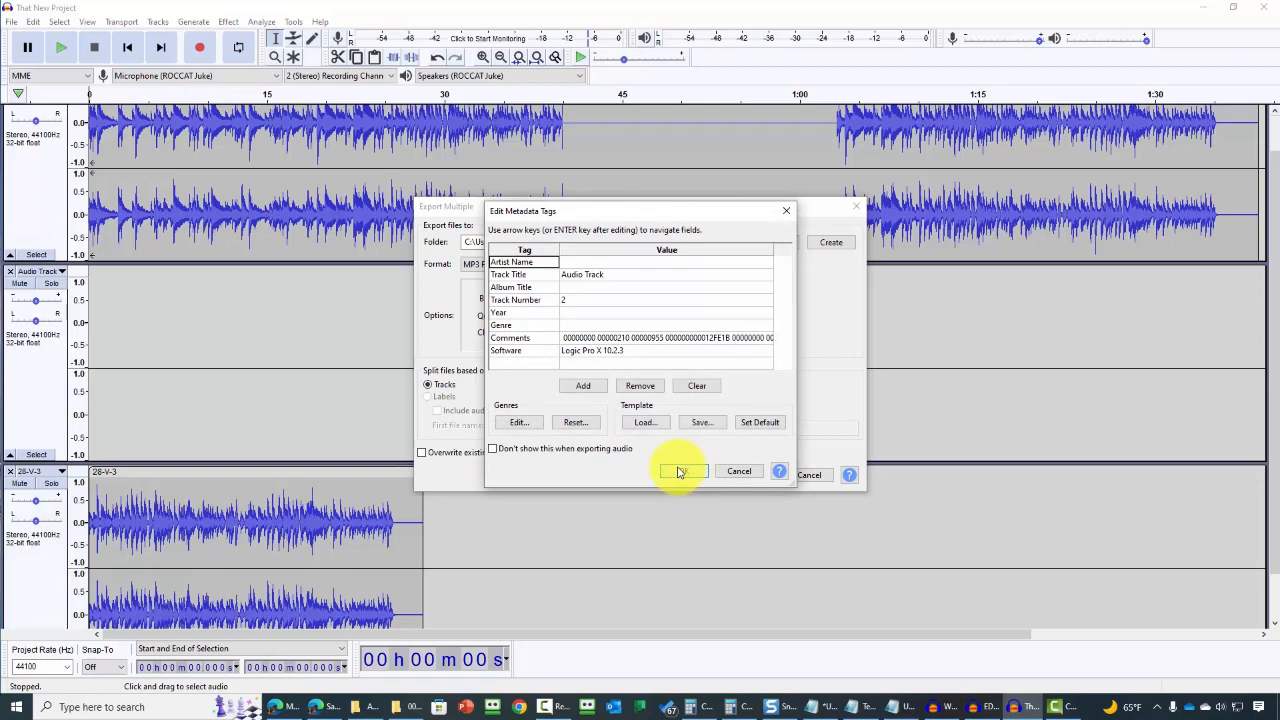
left_click(680, 472)
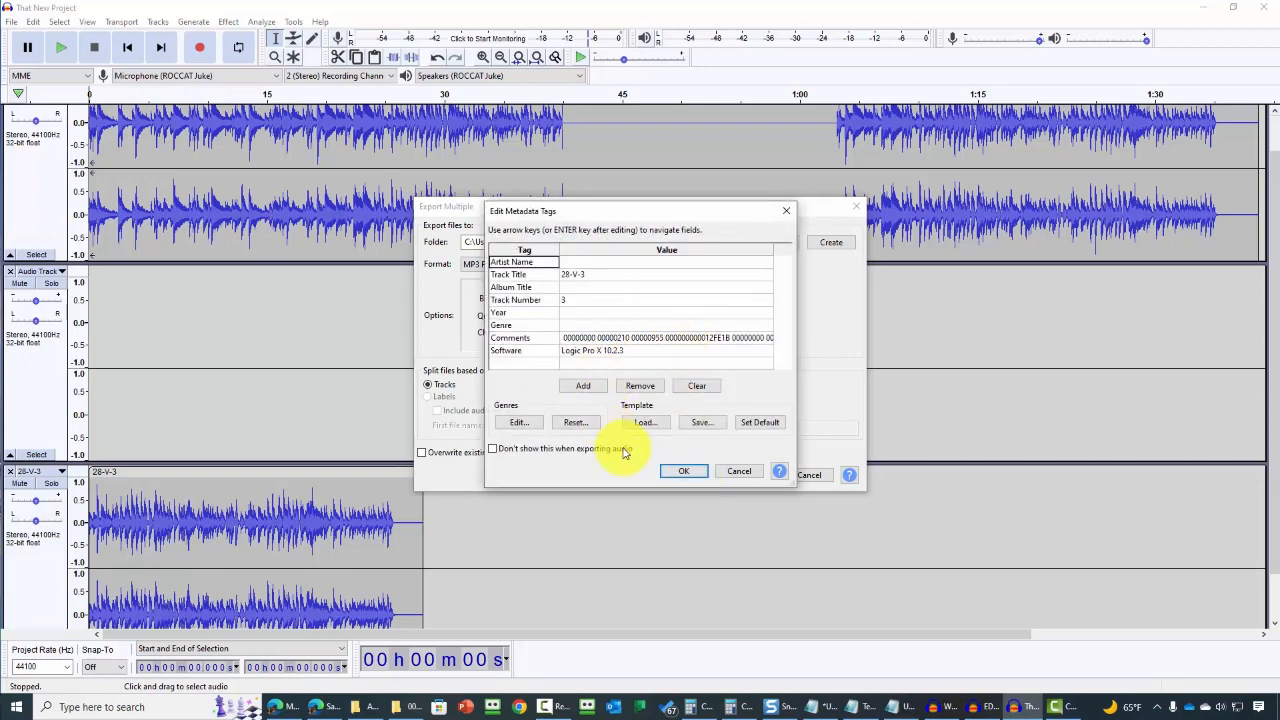
left_click(668, 470)
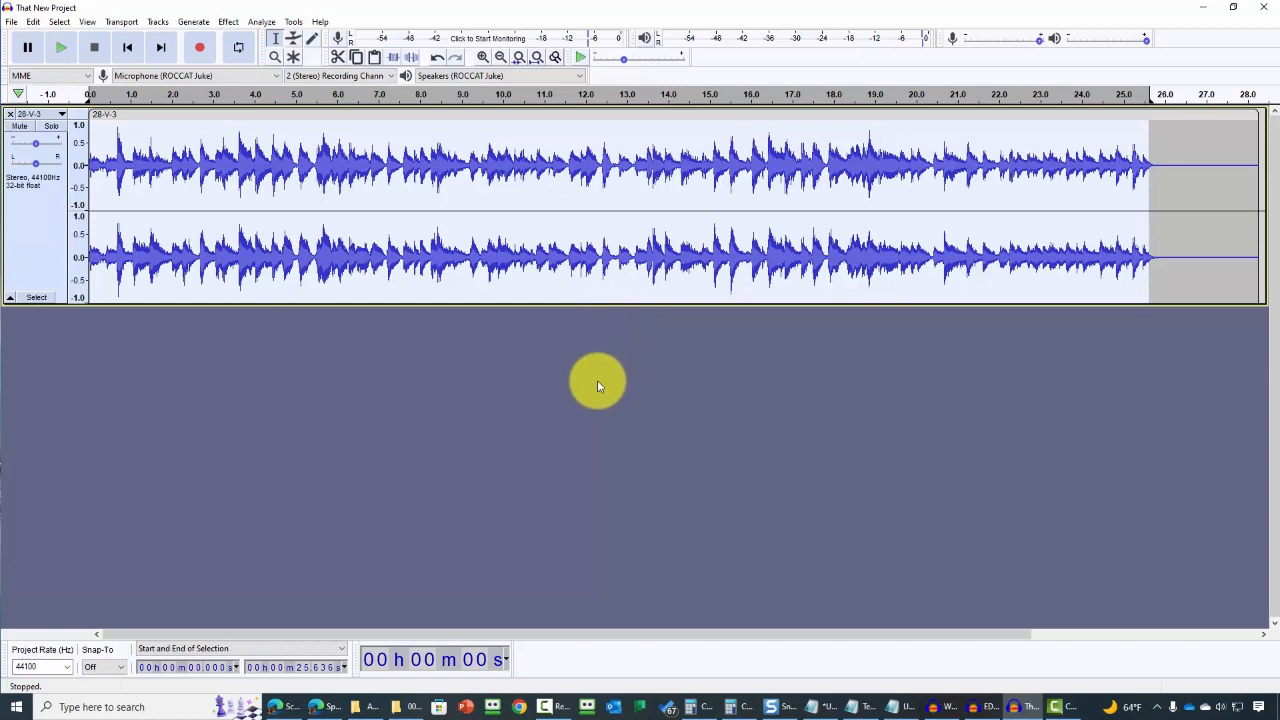
Try the Change Speed effect with a speed multiplier of 1.525 on the selected 28-V-3 audio and undo it
left_click(228, 22)
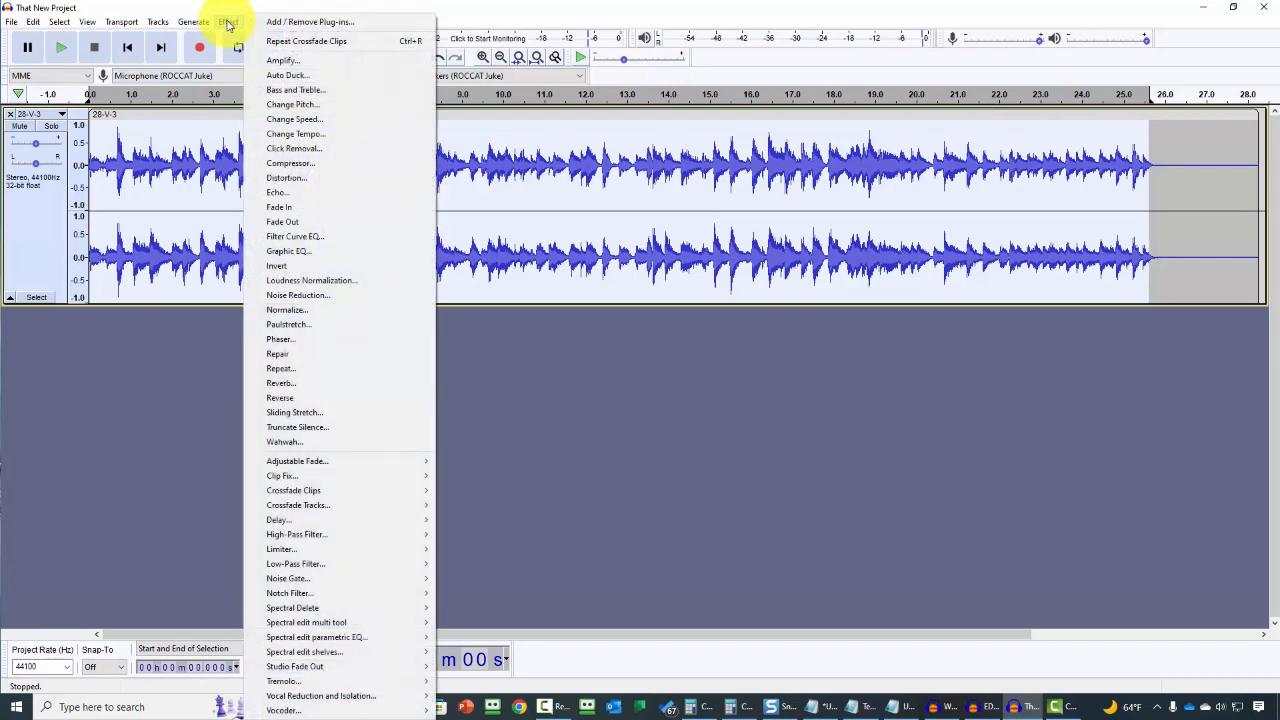
left_click(311, 120)
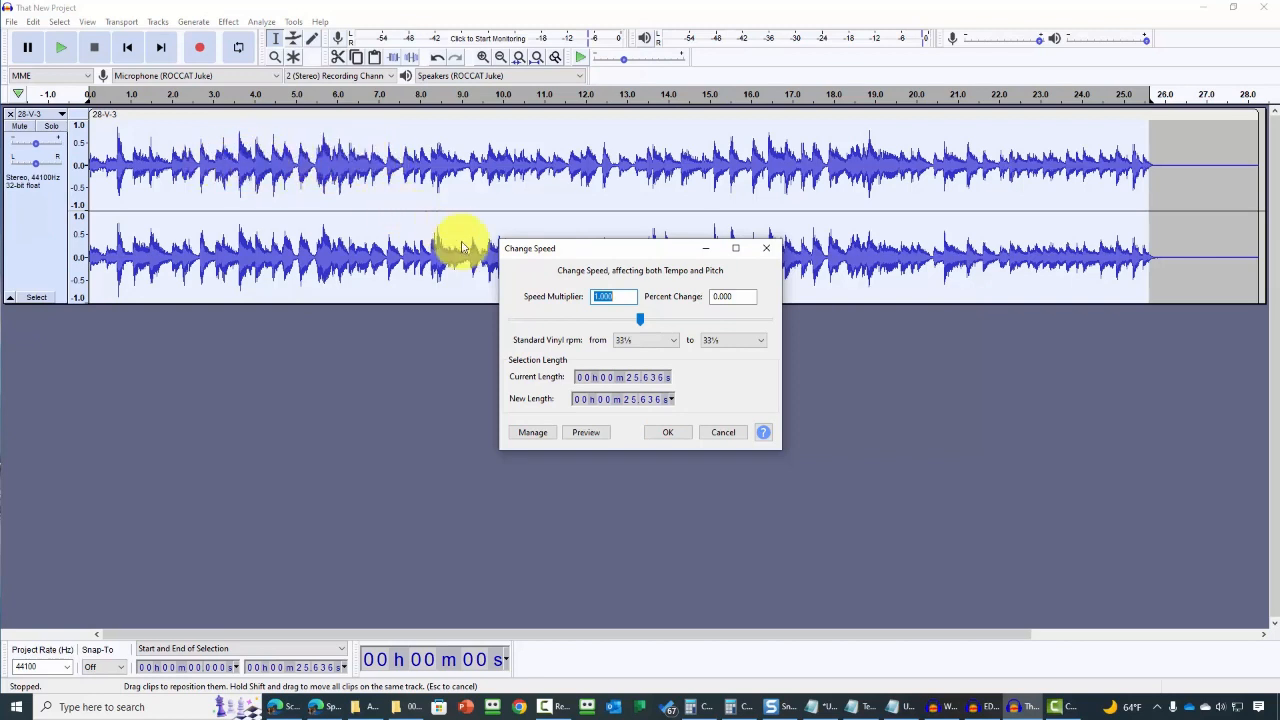
left_click_drag(640, 321, 666, 321)
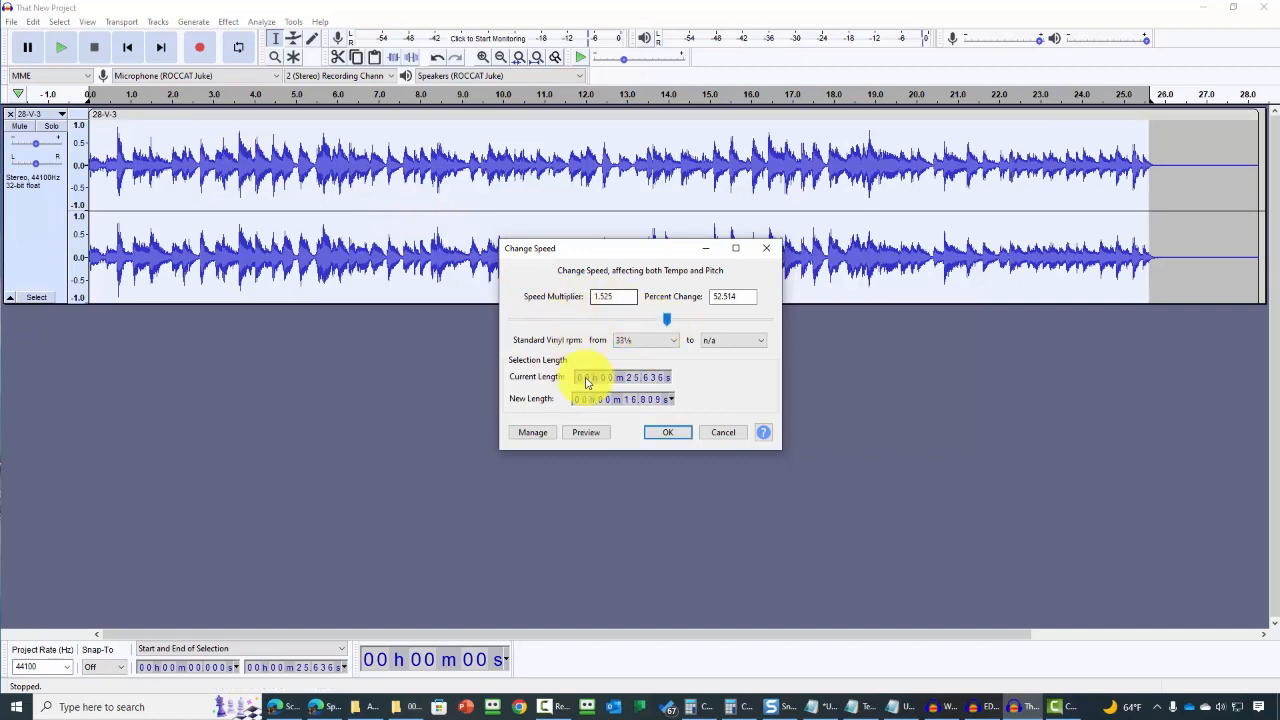
left_click(663, 435)
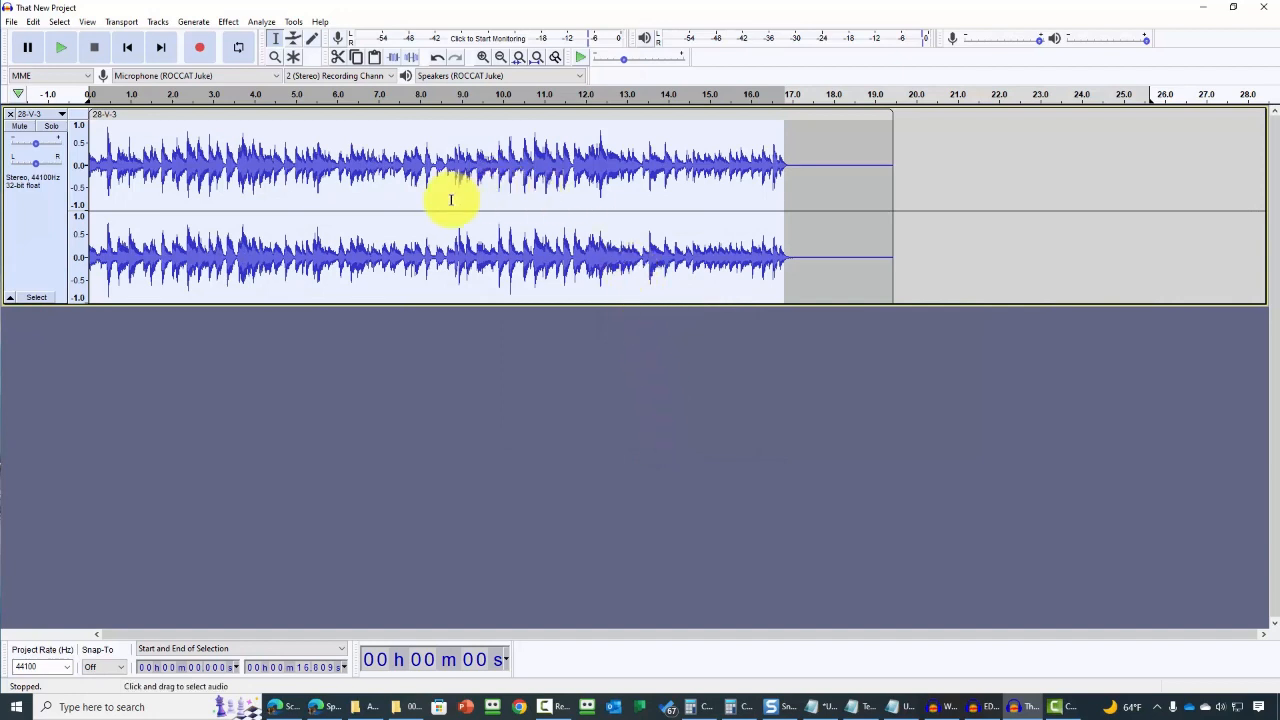
left_click(34, 22)
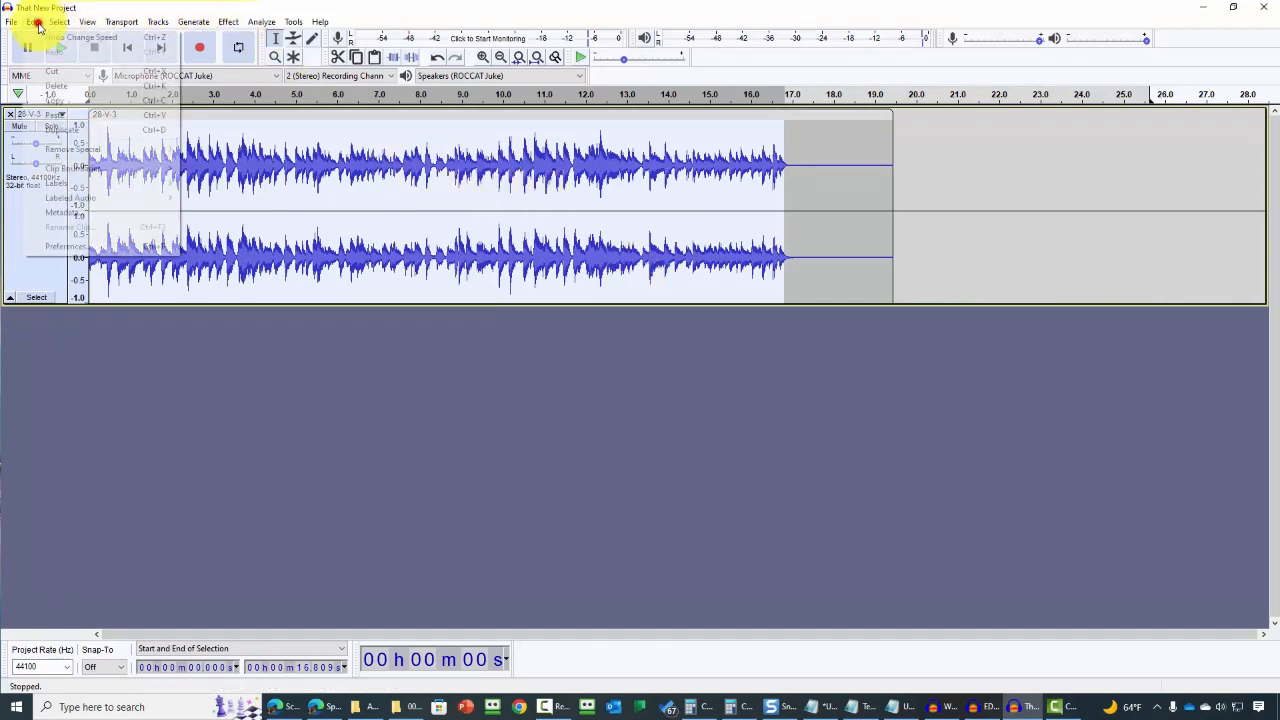
left_click(60, 37)
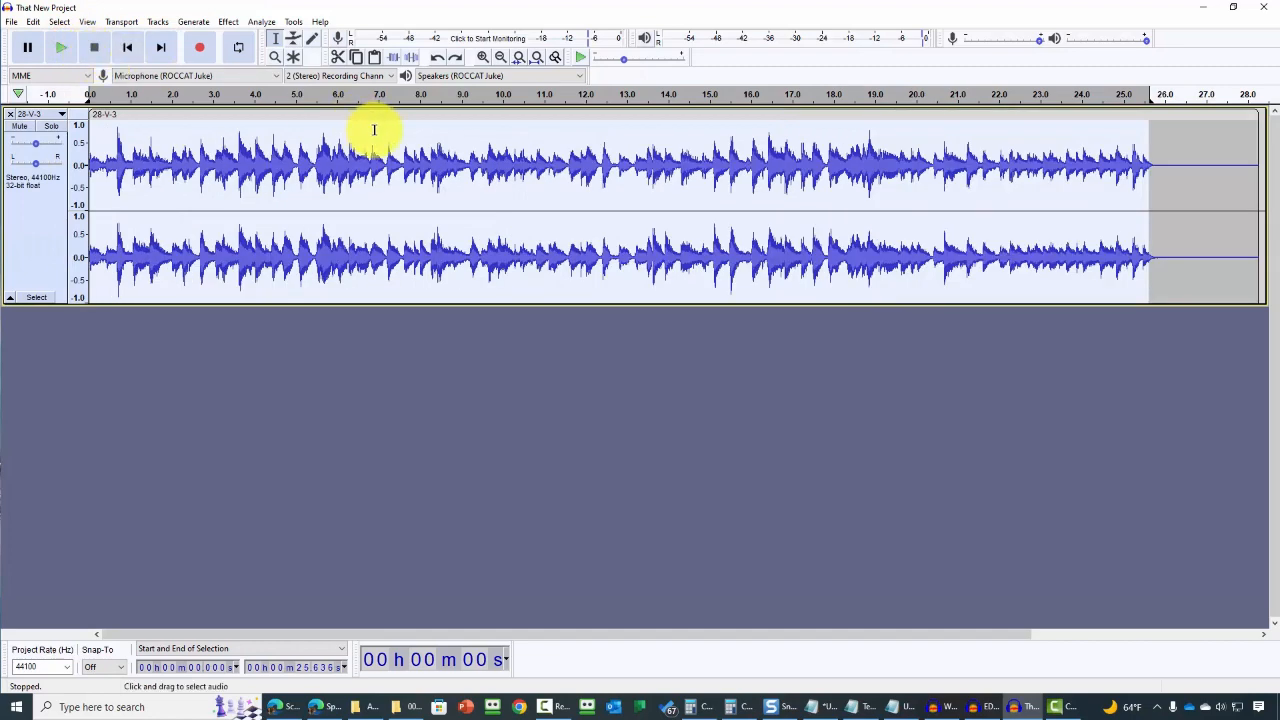
Try the Change Tempo effect with a 65.886 percent change on the selected 28-V-3 audio and undo it
left_click(228, 23)
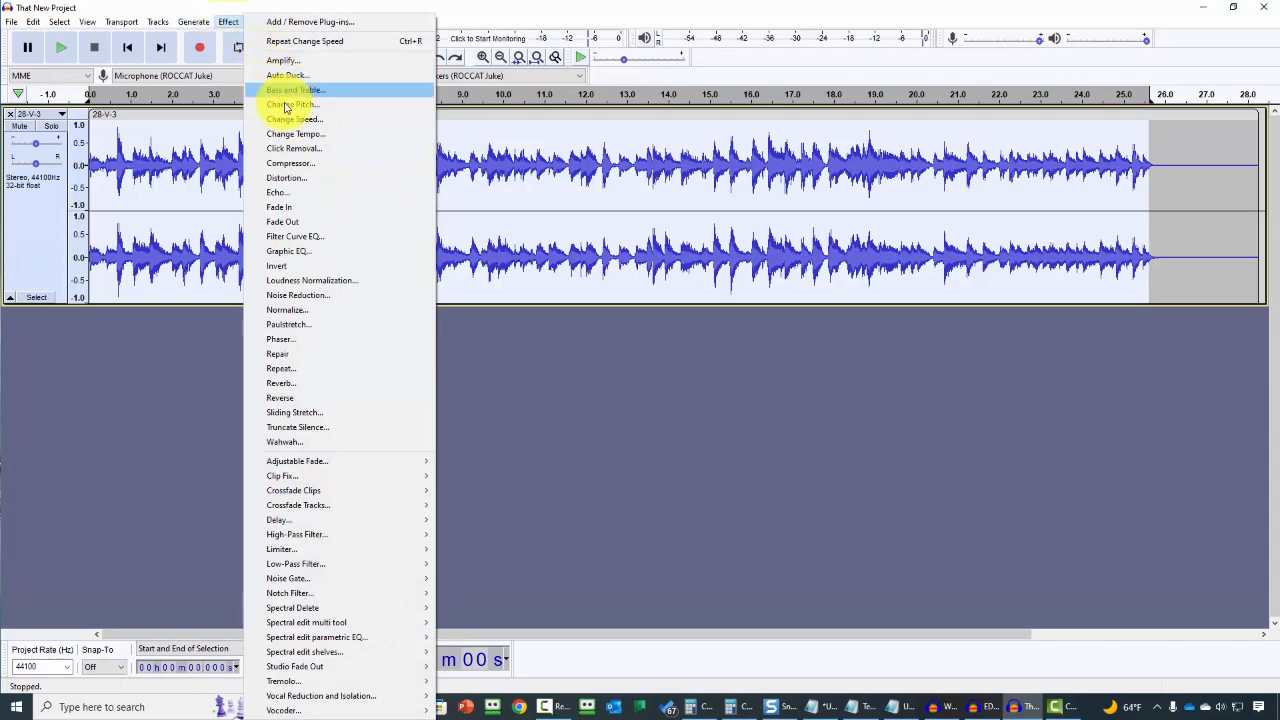
left_click(301, 136)
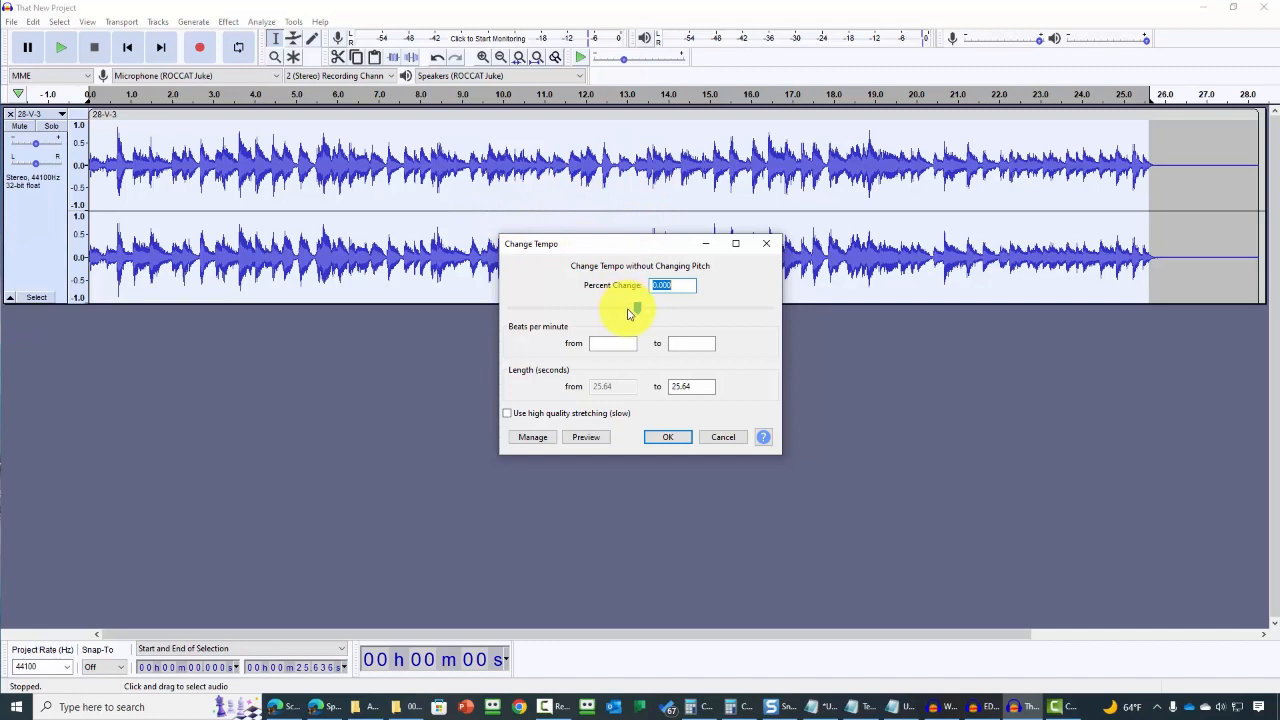
left_click_drag(634, 314, 670, 310)
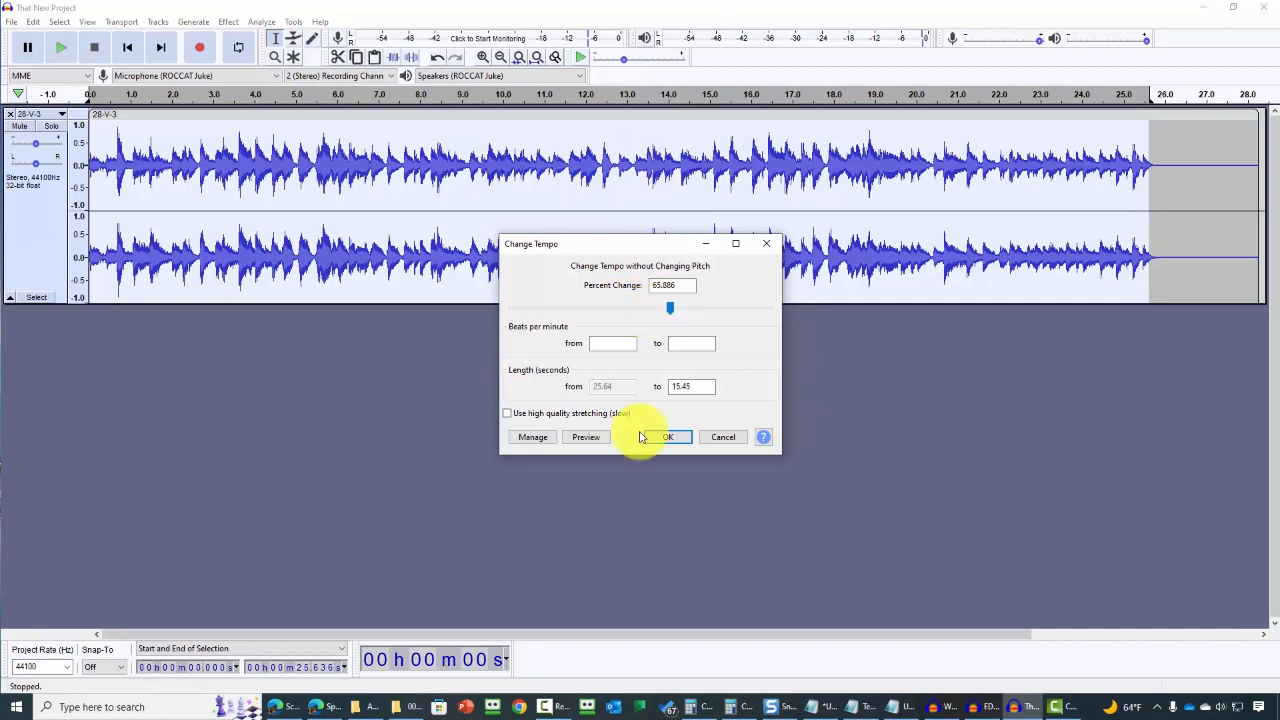
left_click(669, 437)
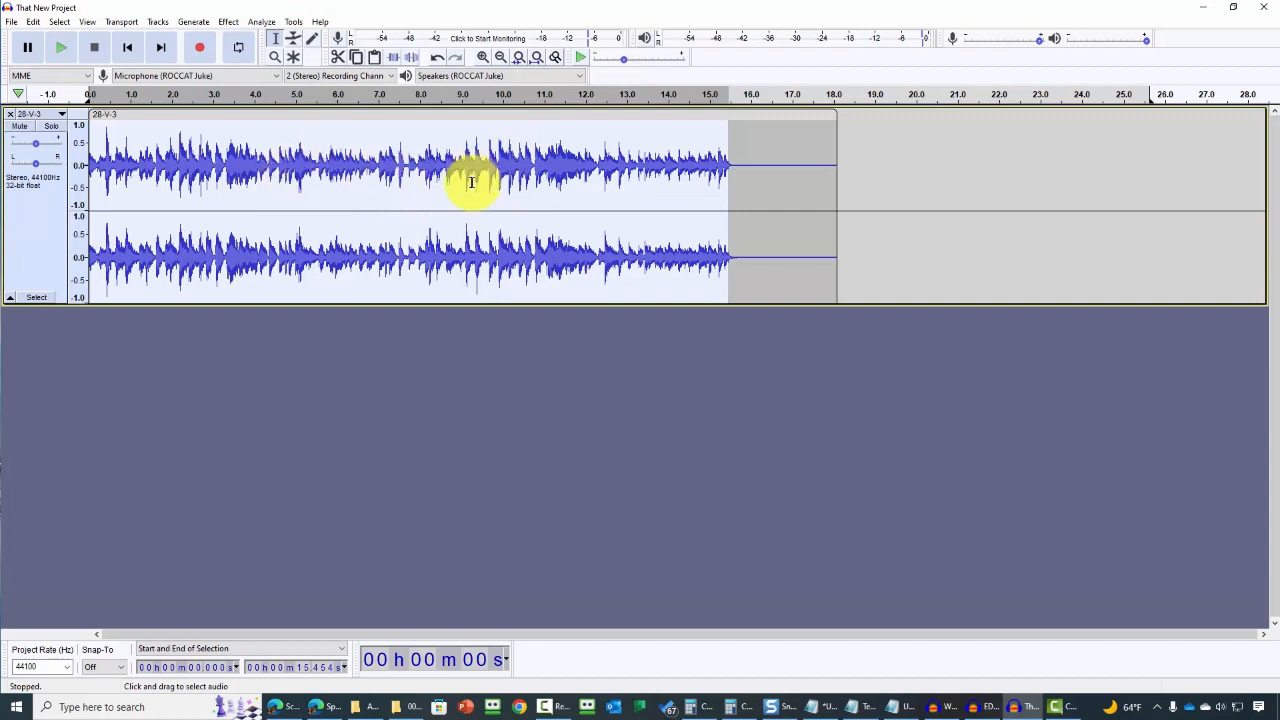
left_click(34, 22)
mouse_move(60, 22)
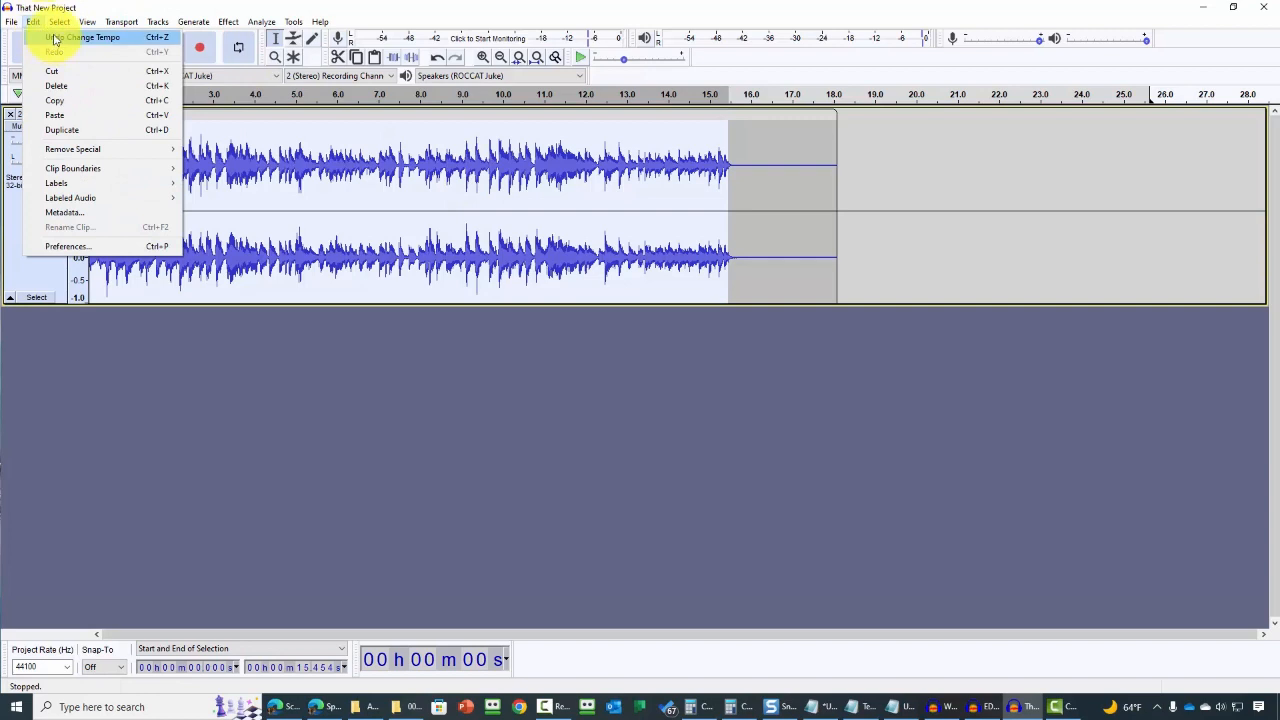
left_click(60, 38)
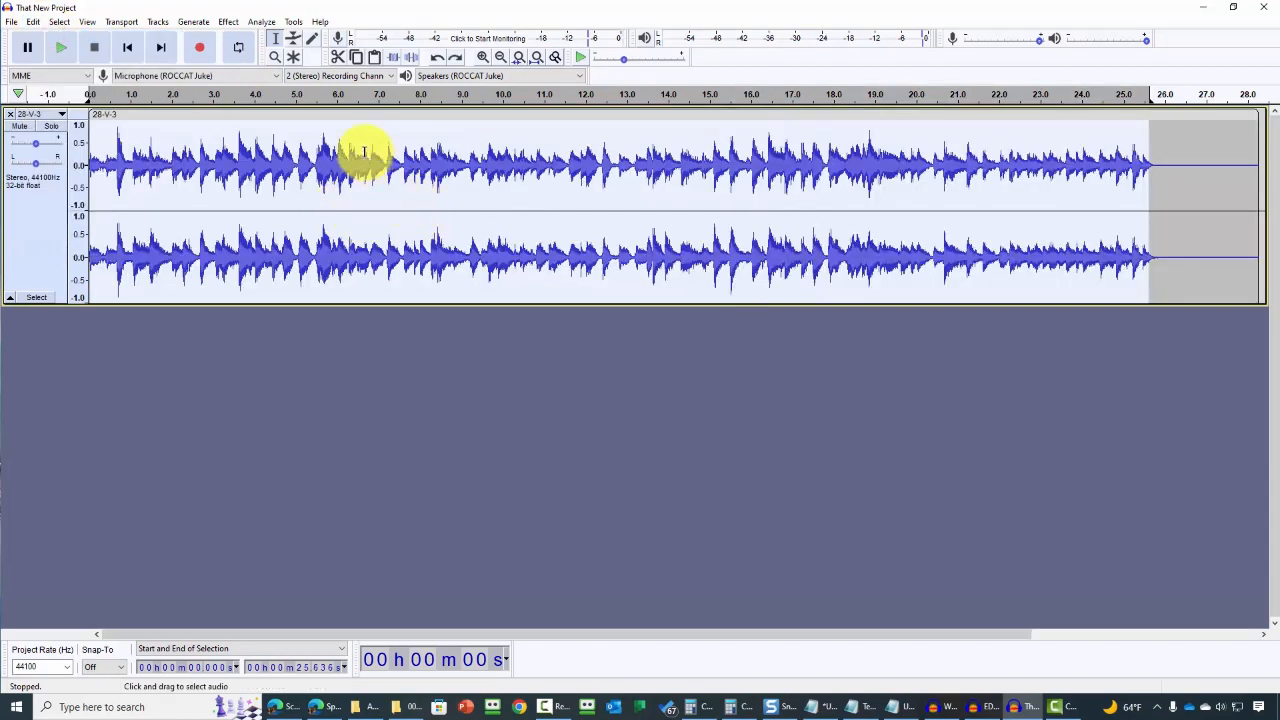
Preview and apply Paulstretch to the selected 28-V-3 audio with a stretch factor of 13 and a time resolution of 0.25 seconds
left_click(228, 22)
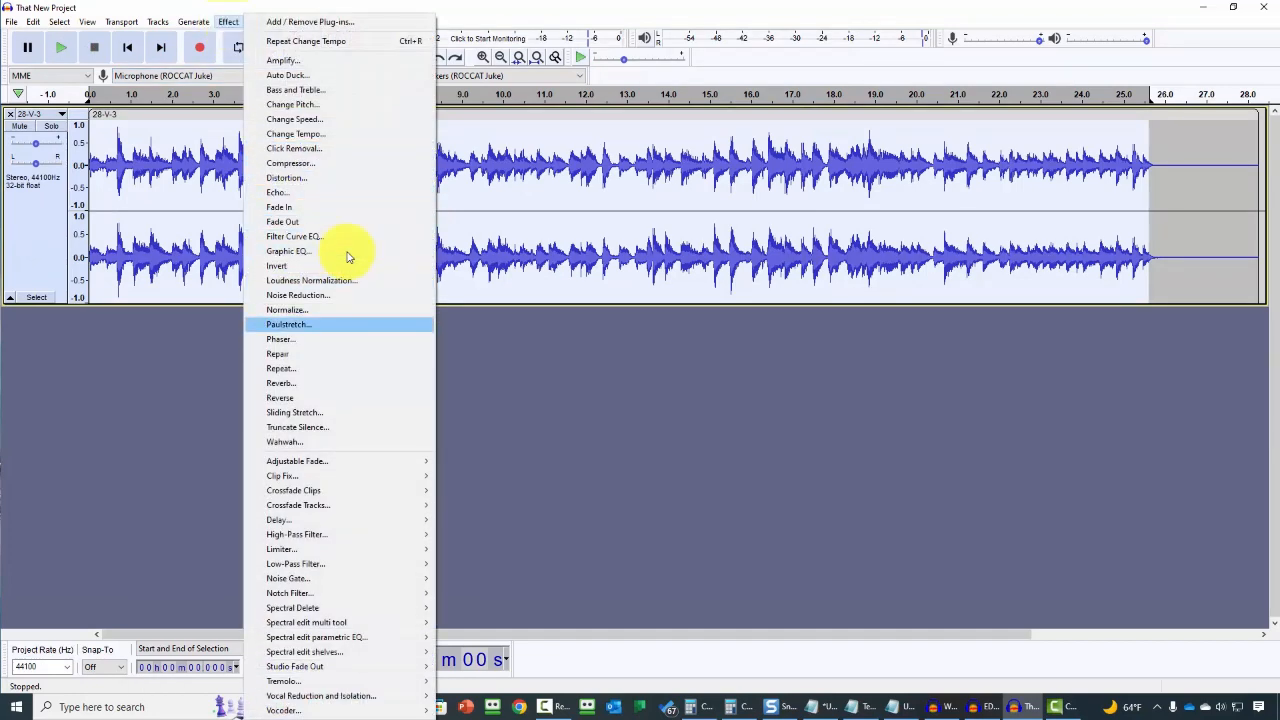
key("Return")
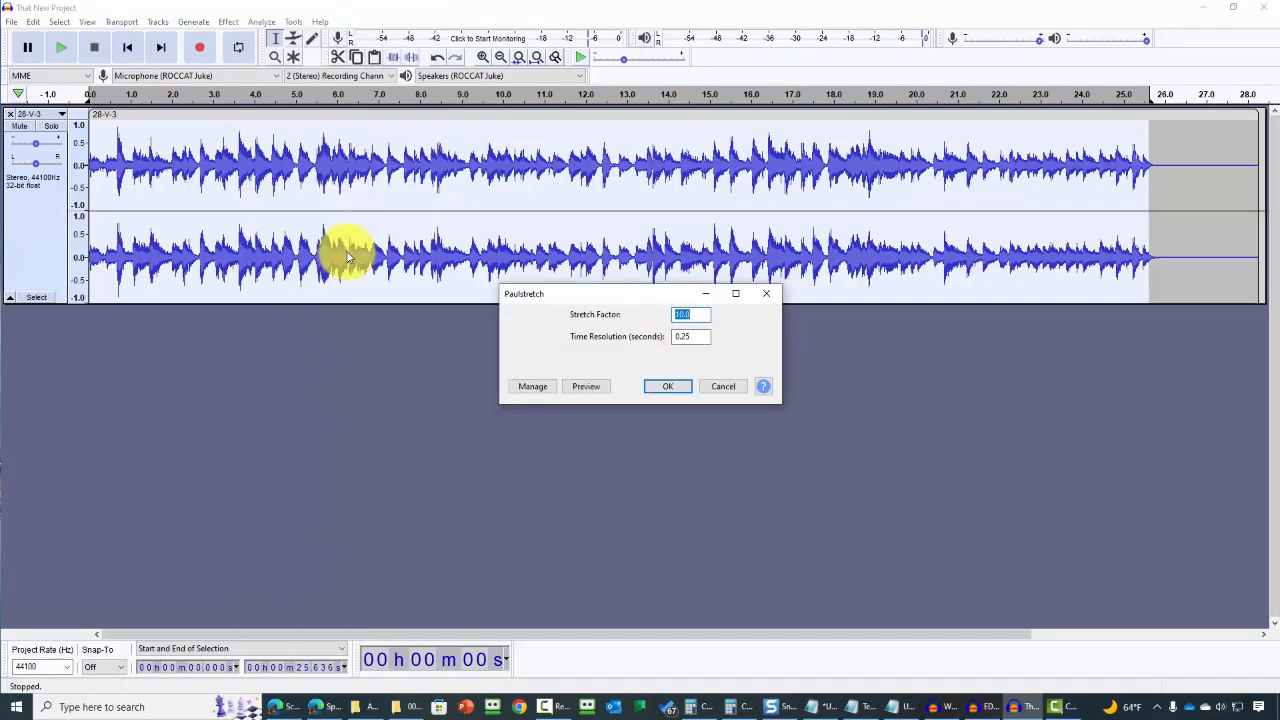
type("13")
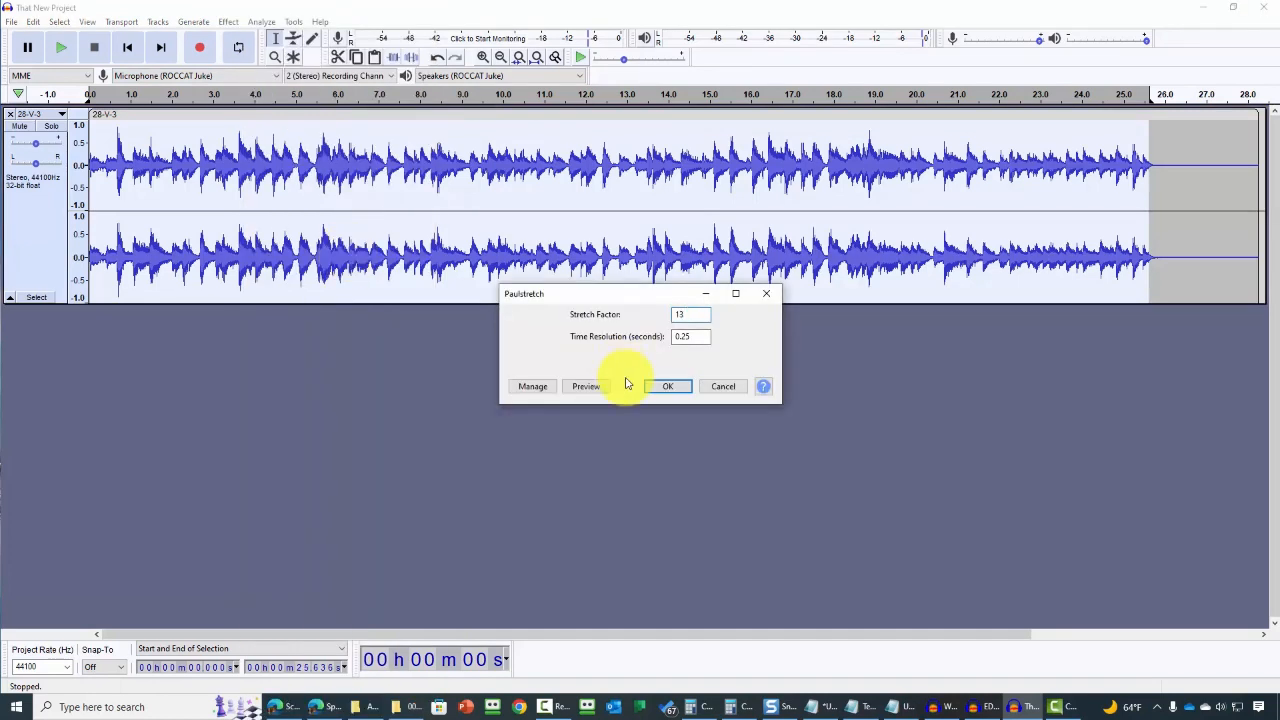
left_click(586, 387)
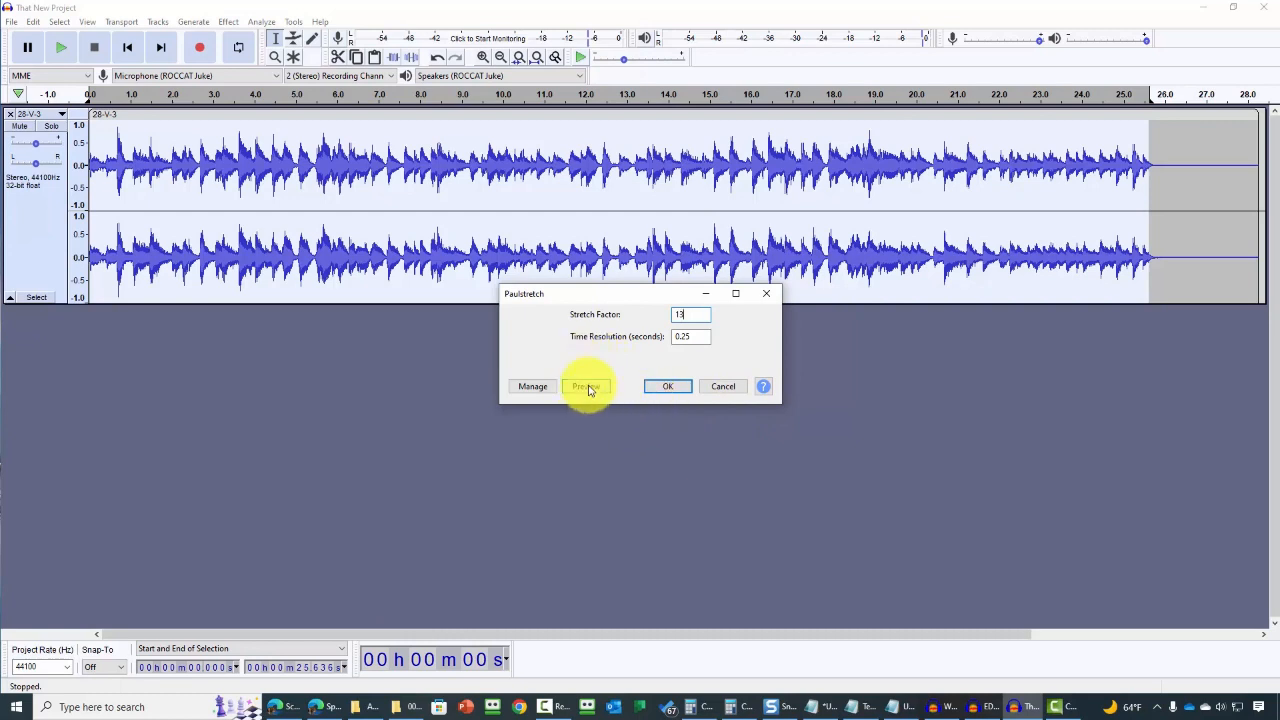
left_click(666, 387)
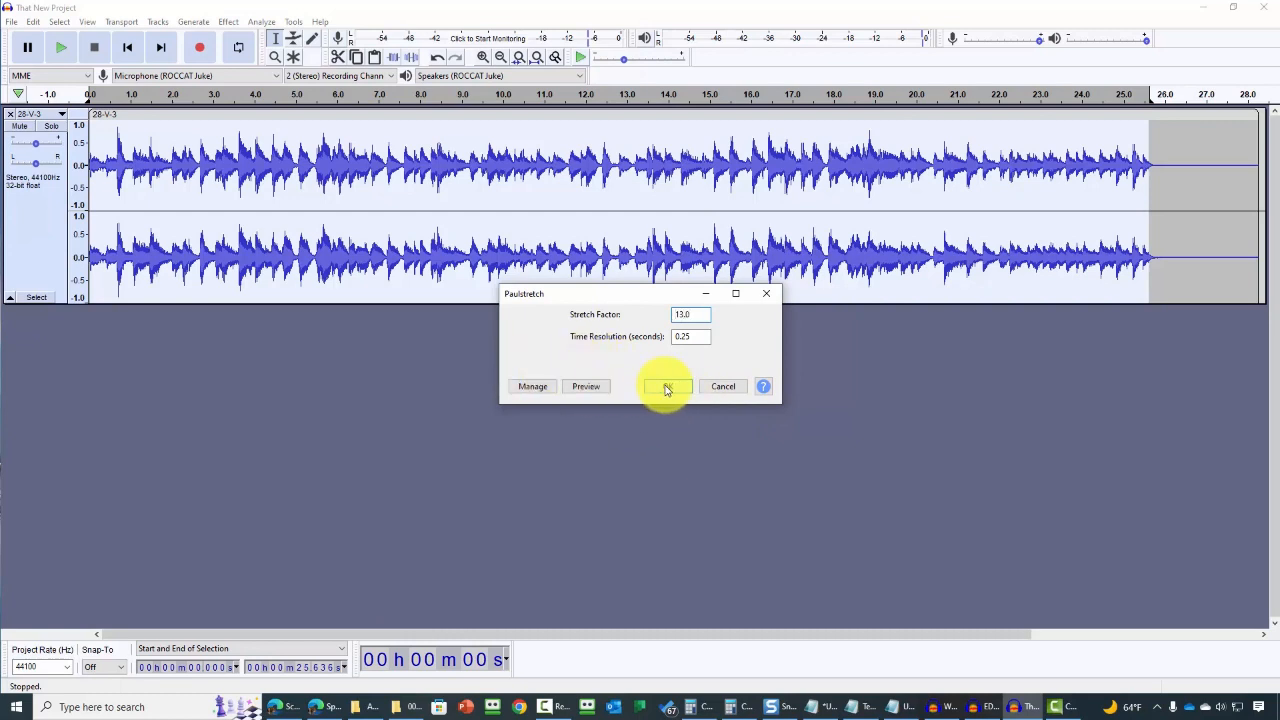
left_click(532, 386)
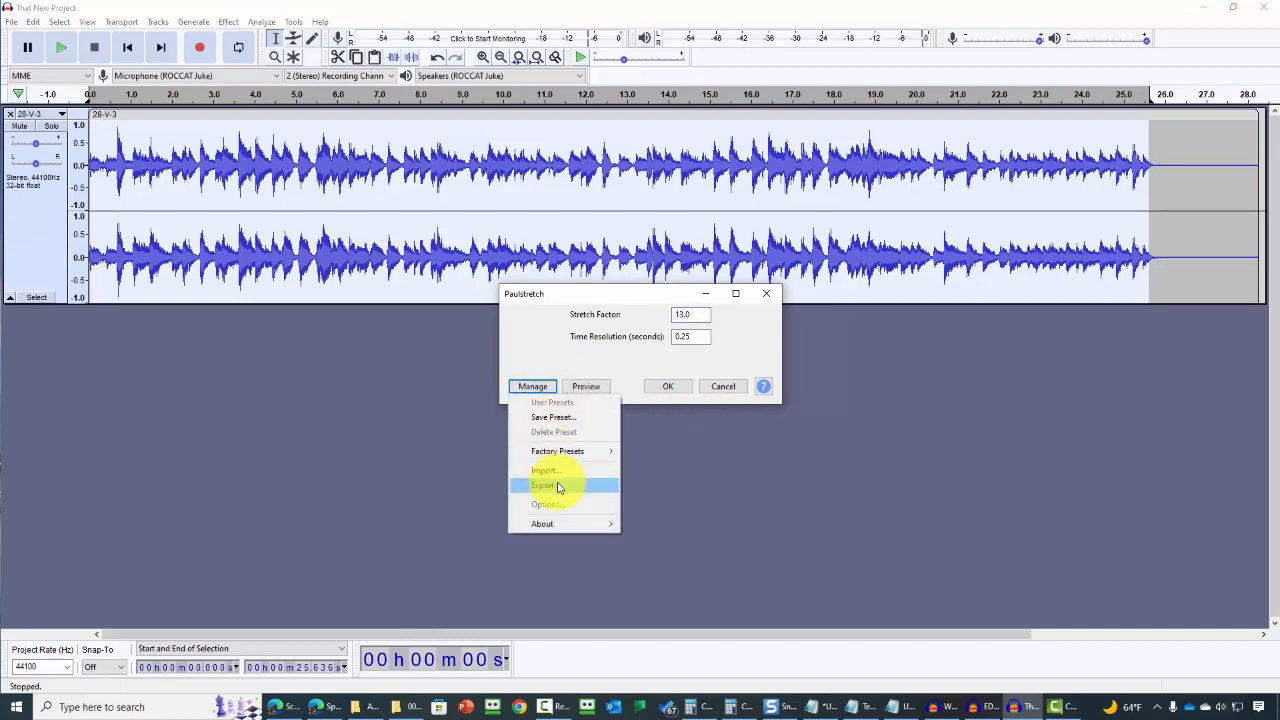
left_click(612, 347)
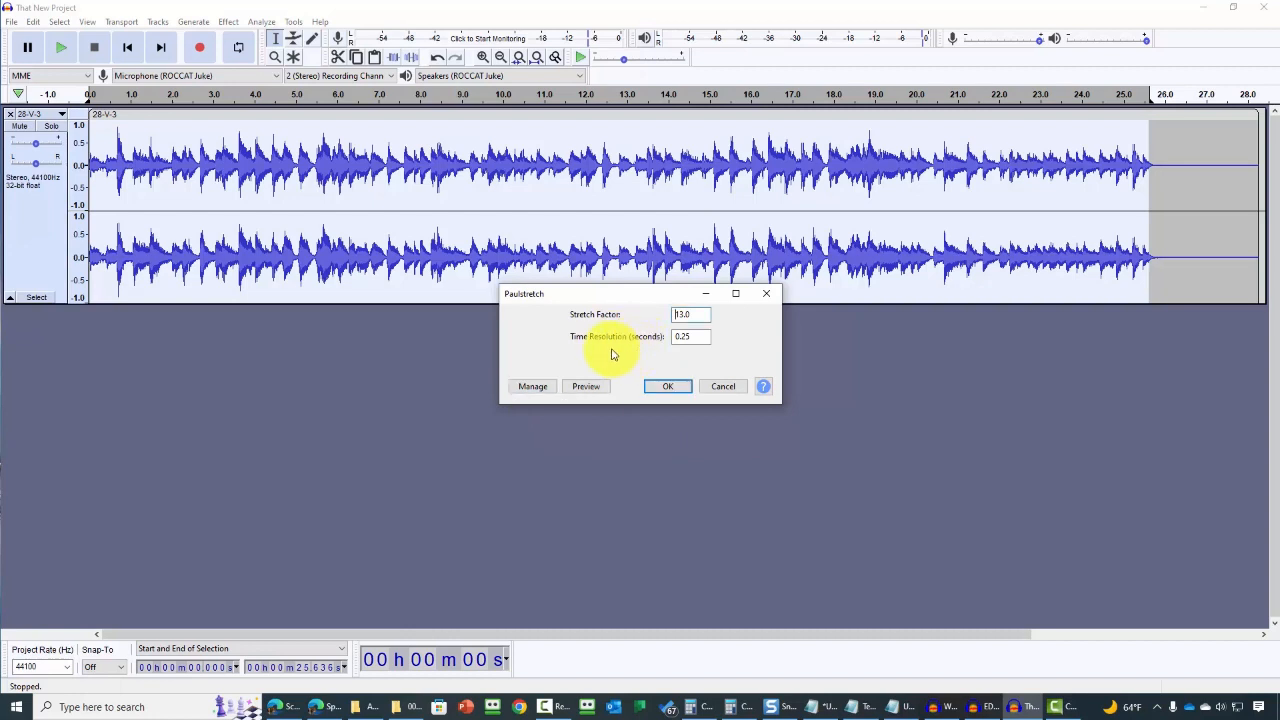
left_click(585, 388)
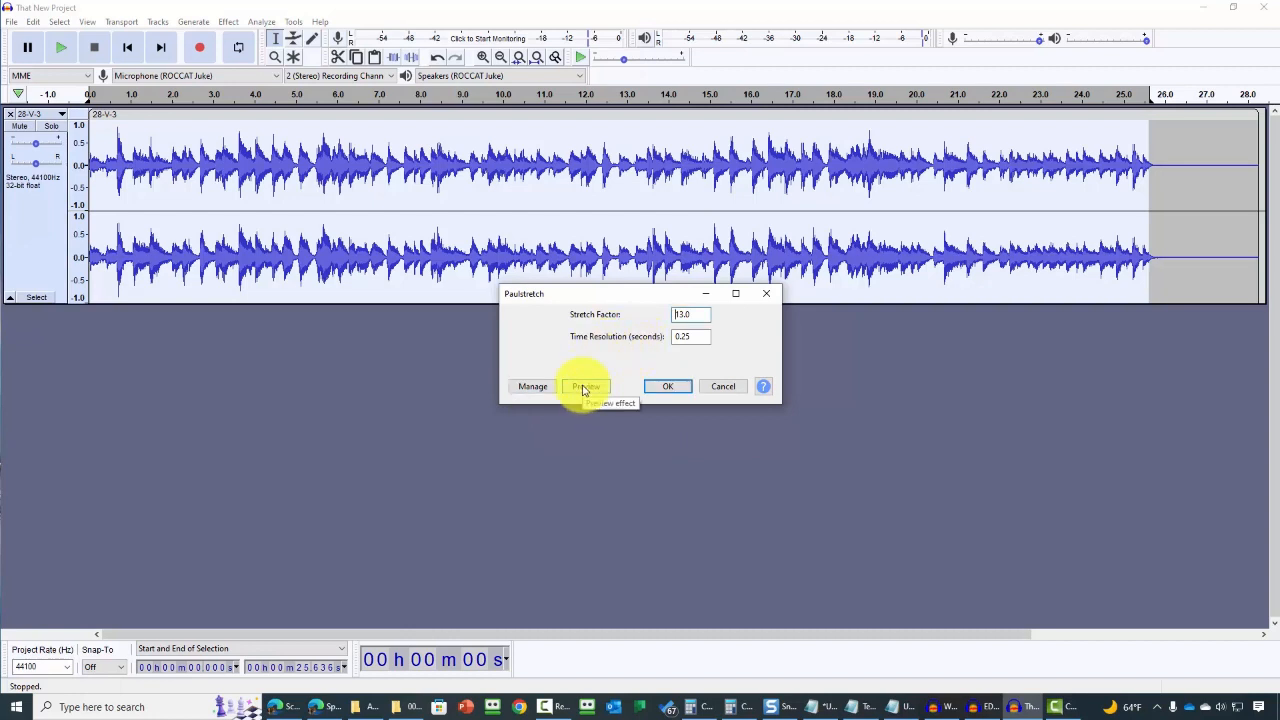
left_click(663, 388)
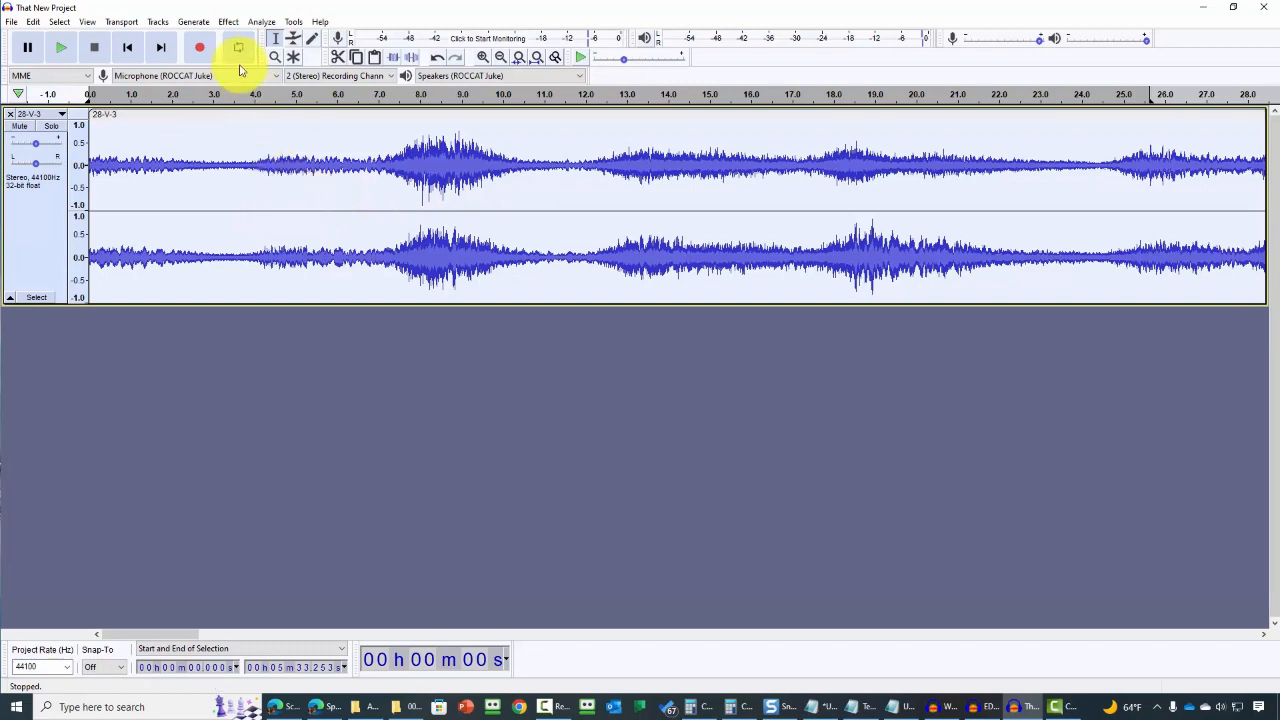
Choose another effect for the stretched 28-V-3 audio
left_click(228, 21)
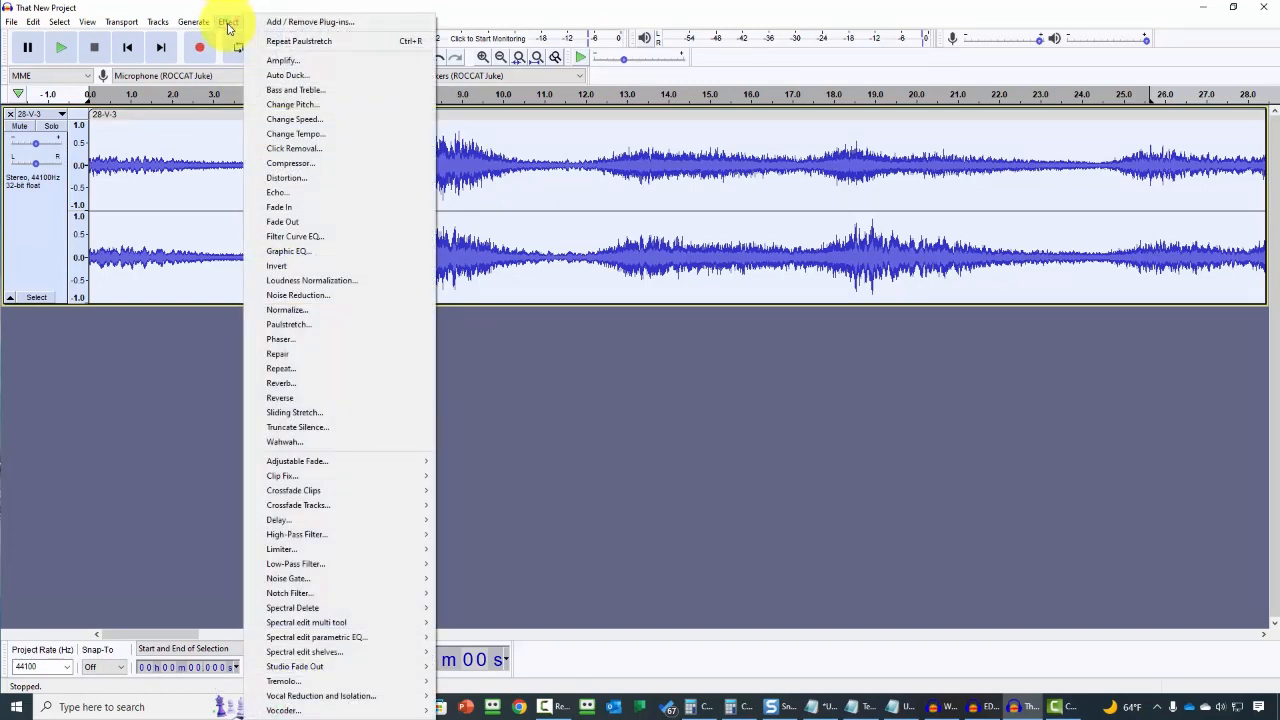